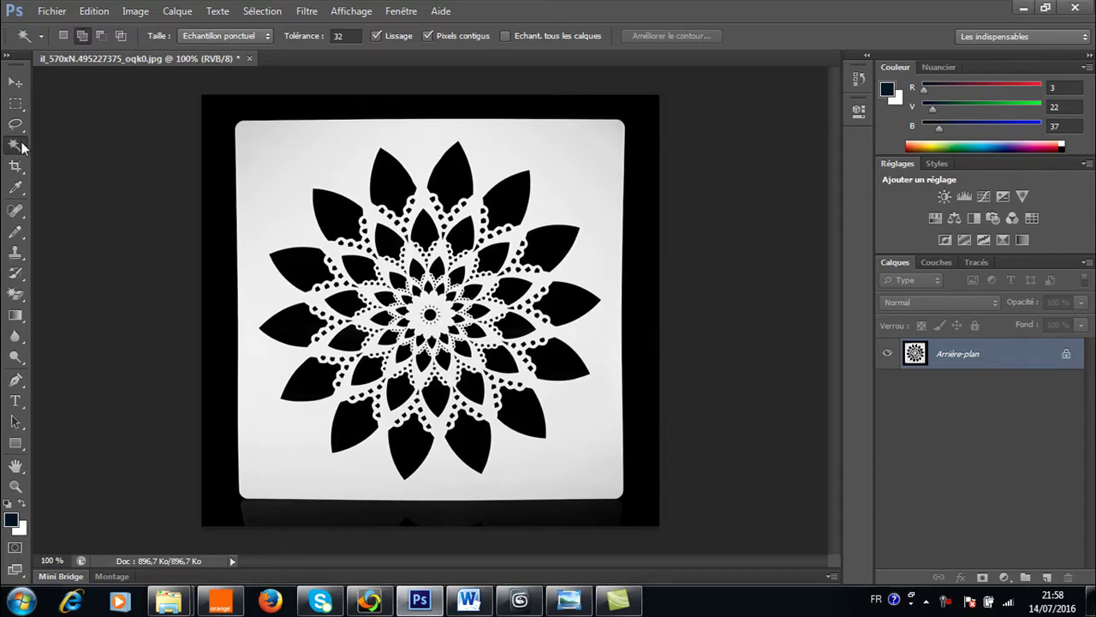
Magic Wand the white background, invert the selection, and copy the mandala and border to Calque 1
{"action": "left_click", "coordinate": [513, 154]}
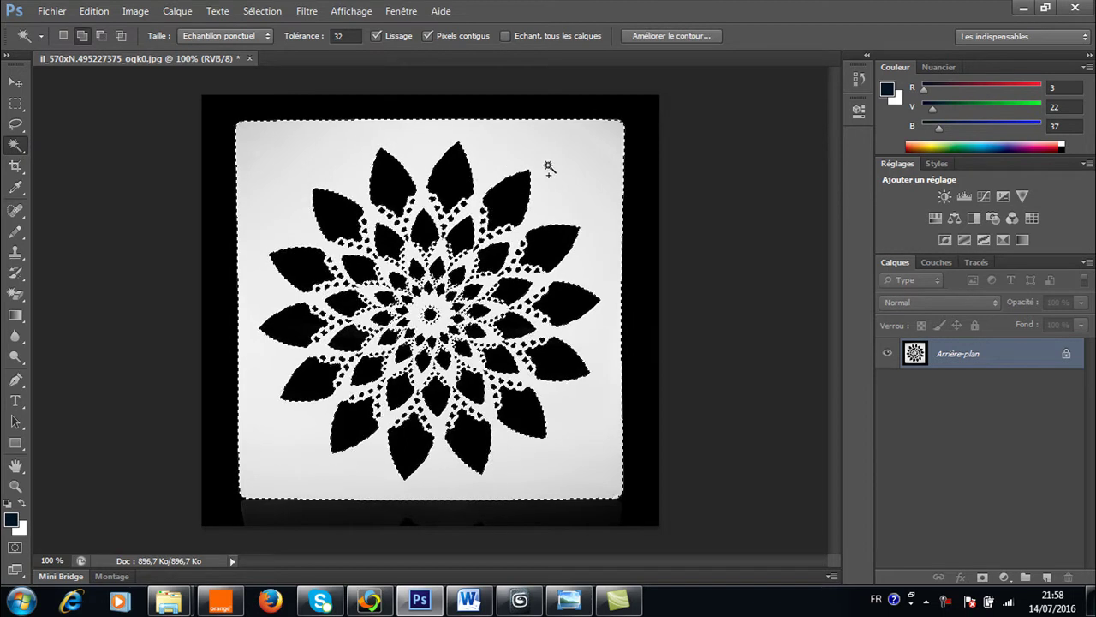
{"action": "right_click", "coordinate": [461, 181]}
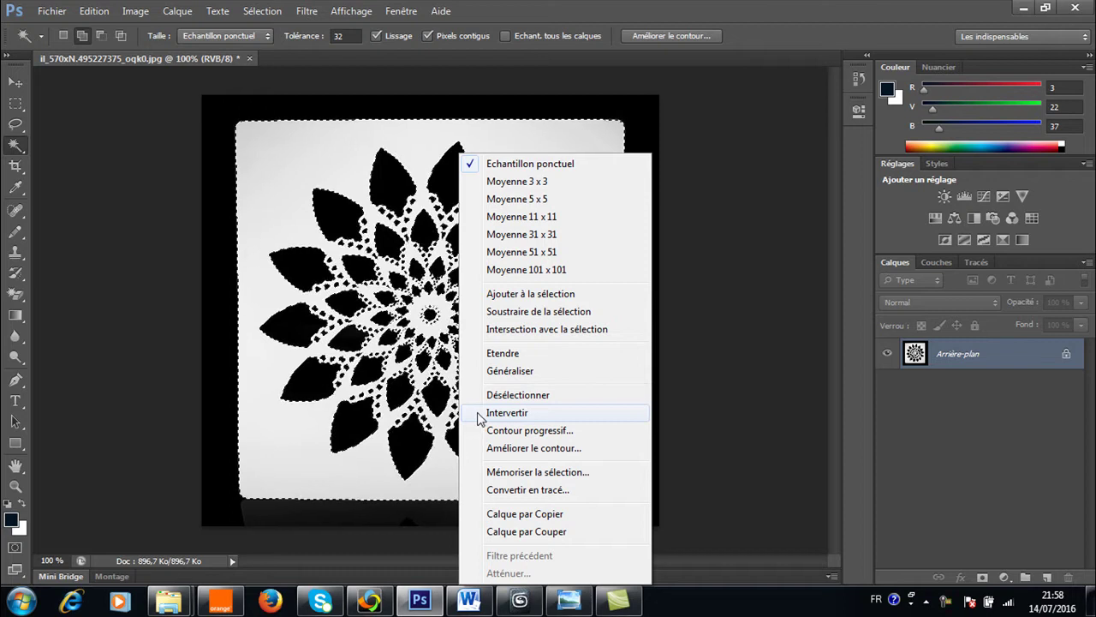
{"action": "left_click", "coordinate": [518, 413]}
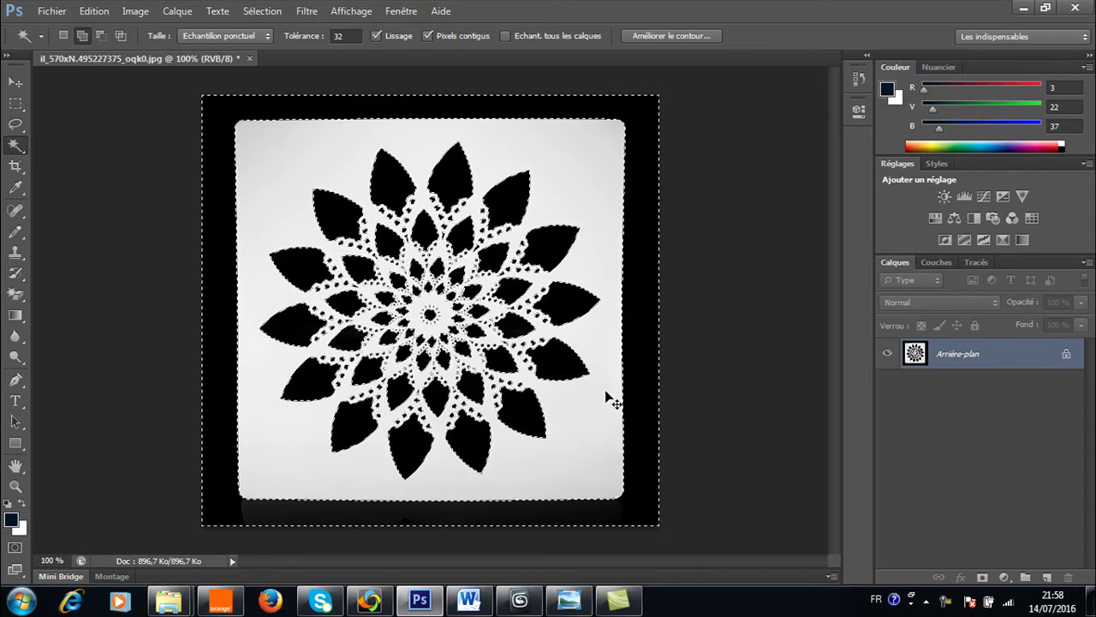
{"action": "key", "text": "ctrl+j"}
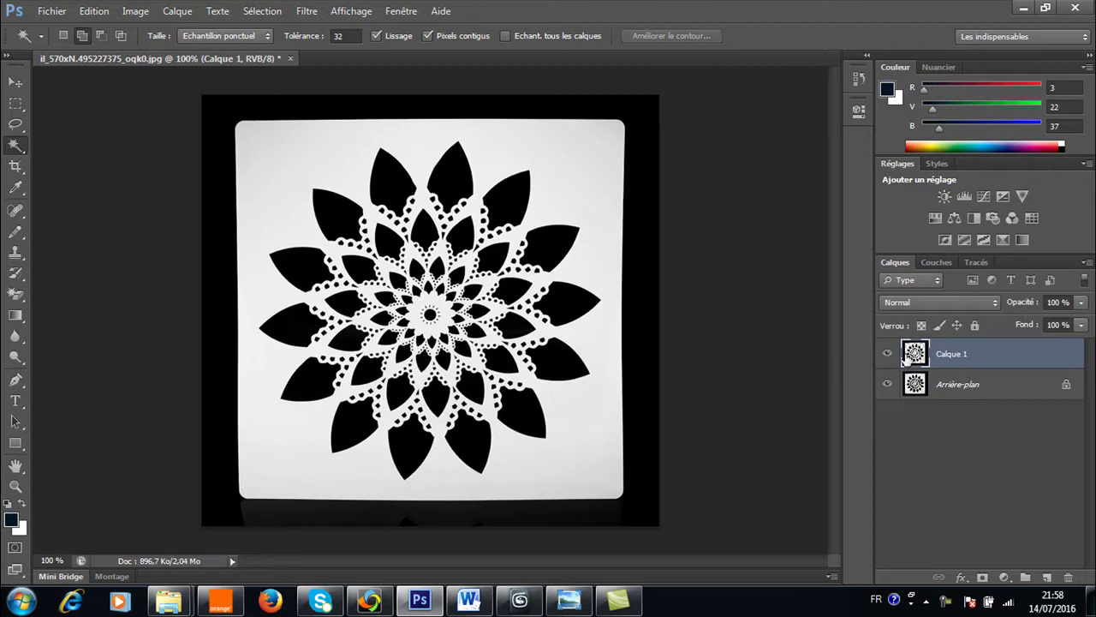
Hide Arrière-plan and nudge the copied Calque 1 with the Move tool to check it
{"action": "left_click", "coordinate": [887, 383]}
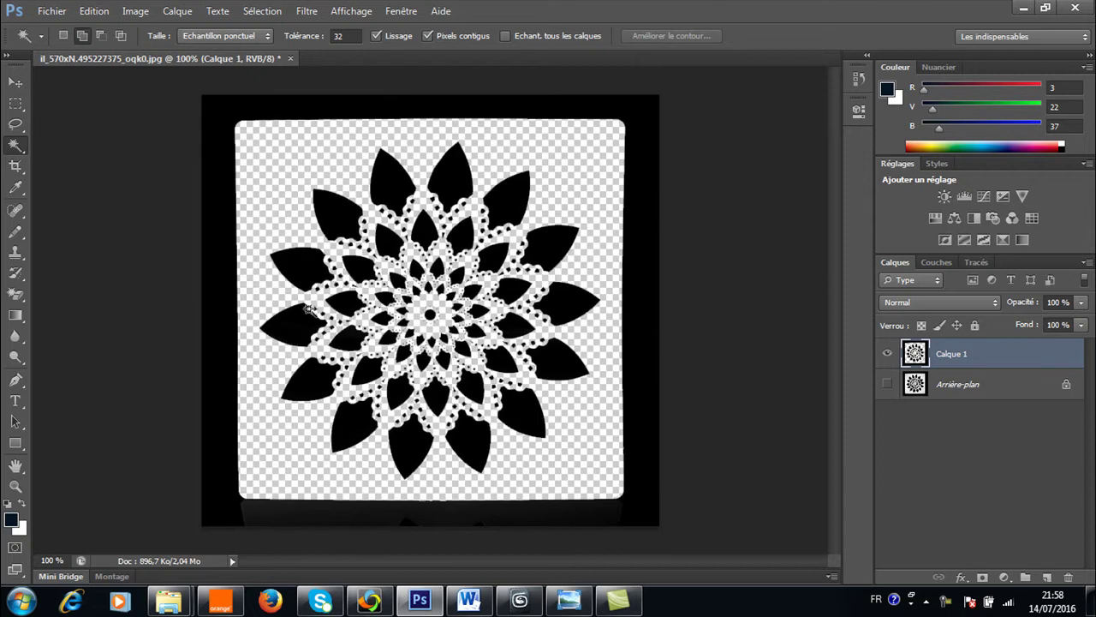
{"action": "left_click", "coordinate": [15, 82]}
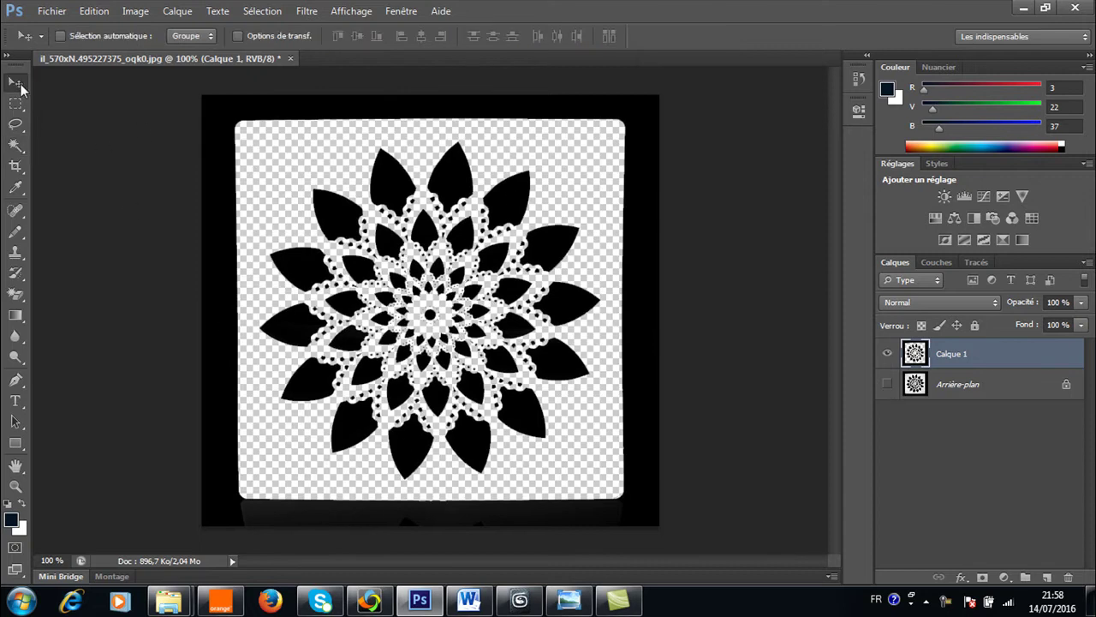
{"action": "left_click_drag", "start_coordinate": [411, 208], "coordinate": [393, 189]}
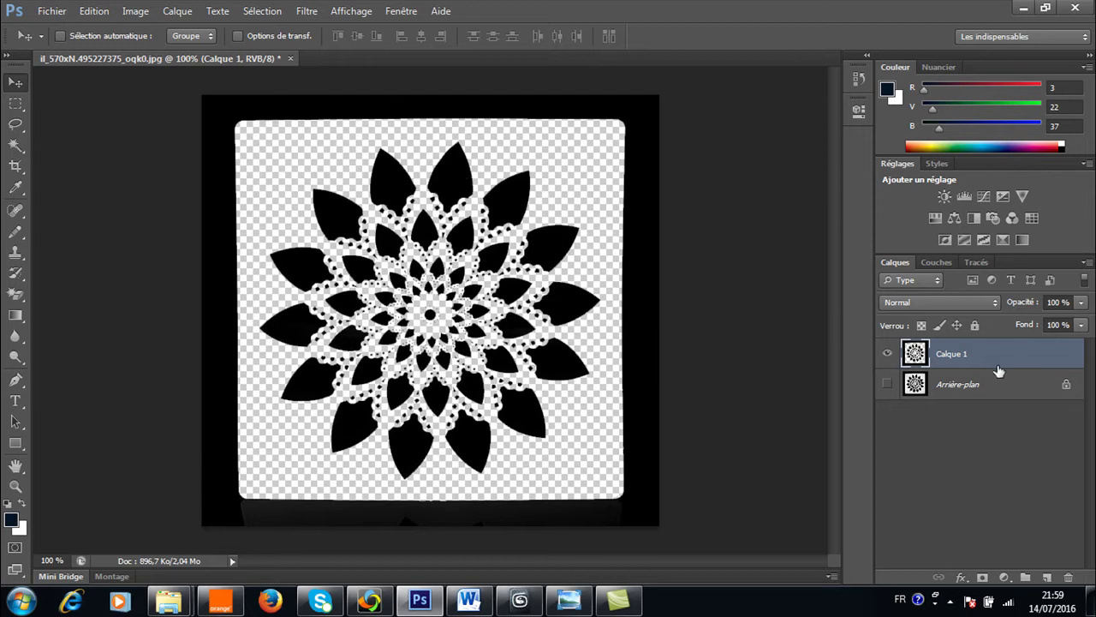
Show Arrière-plan again, hide Calque 1, and switch back to the Magic Wand
{"action": "left_click", "coordinate": [942, 385]}
{"action": "left_click", "coordinate": [887, 387]}
{"action": "left_click", "coordinate": [889, 354]}
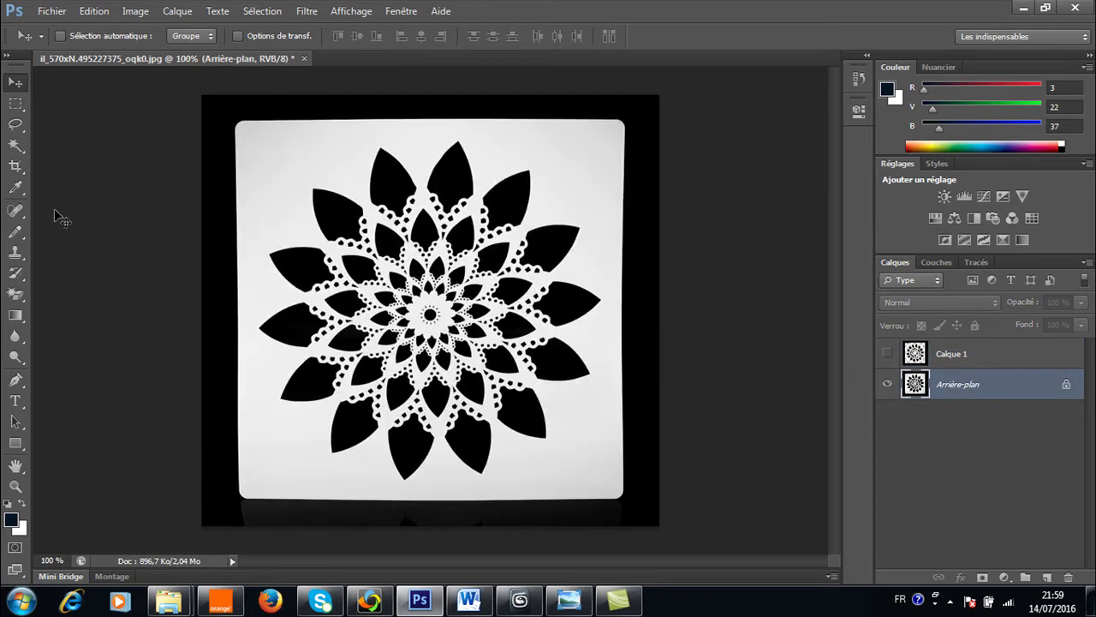
{"action": "left_click", "coordinate": [15, 145]}
Select Arrière-plan's white background and invert it to select the black mandala and border
{"action": "left_click", "coordinate": [512, 166]}
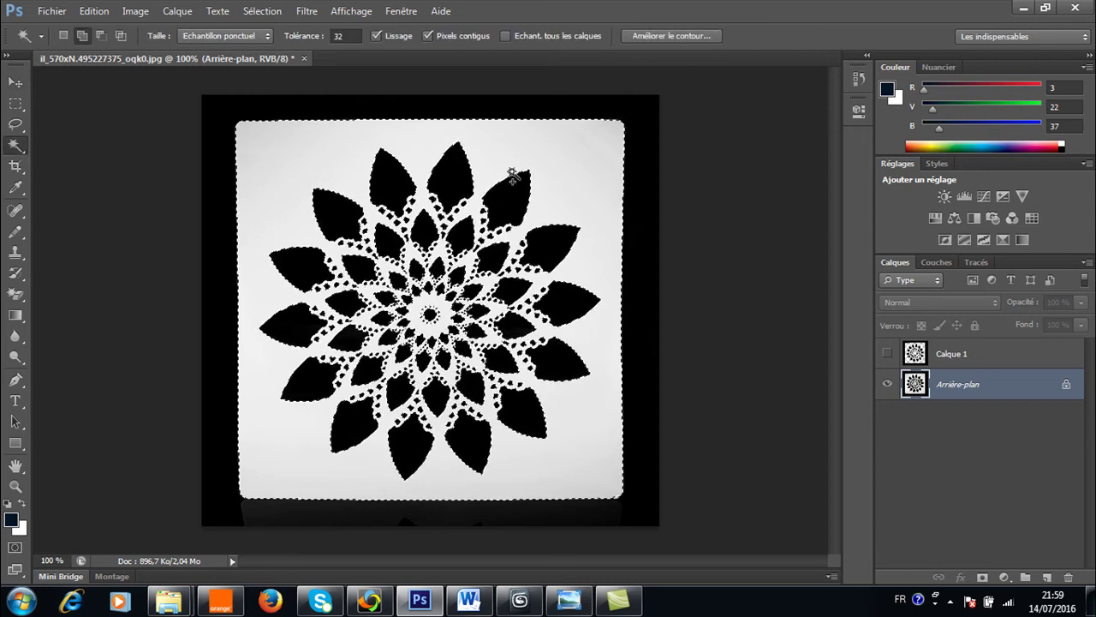
{"action": "right_click", "coordinate": [516, 197]}
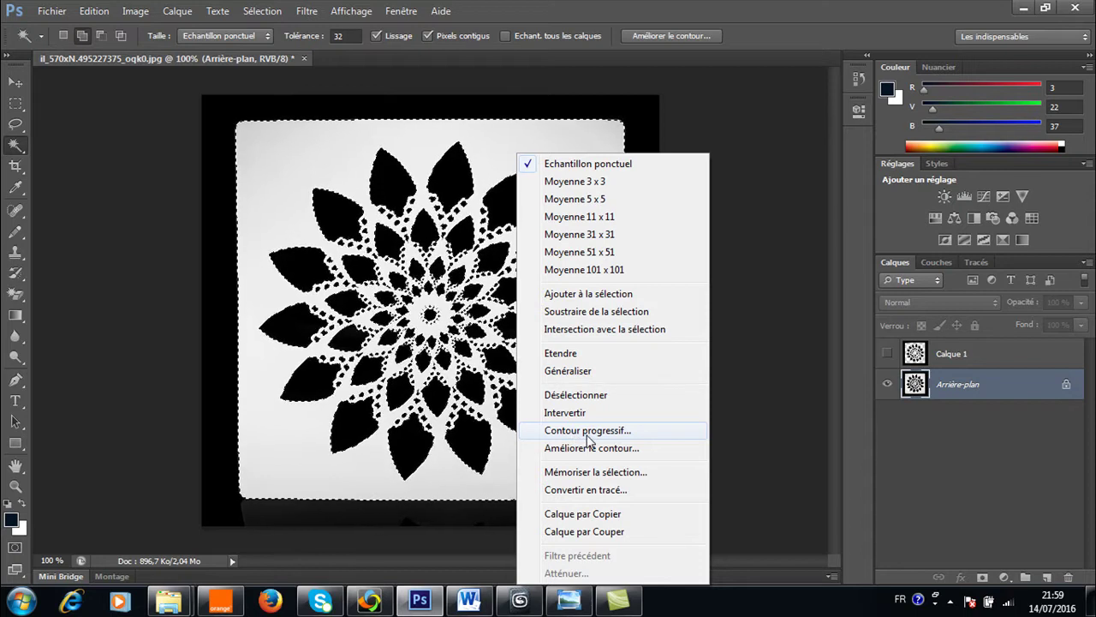
{"action": "left_click", "coordinate": [570, 416]}
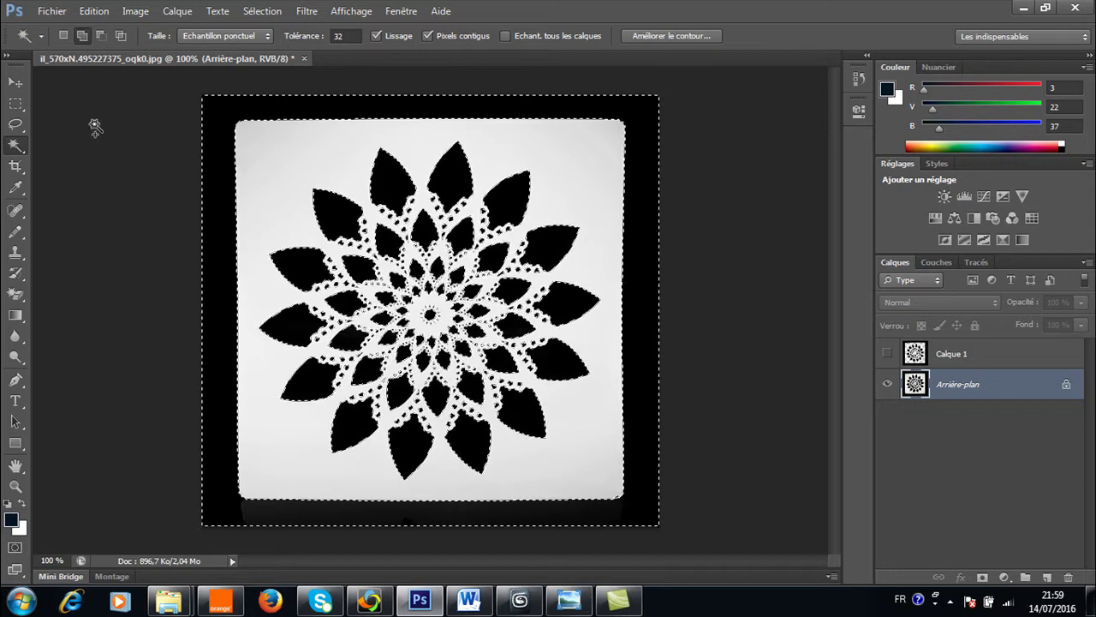
{"action": "left_click", "coordinate": [52, 10]}
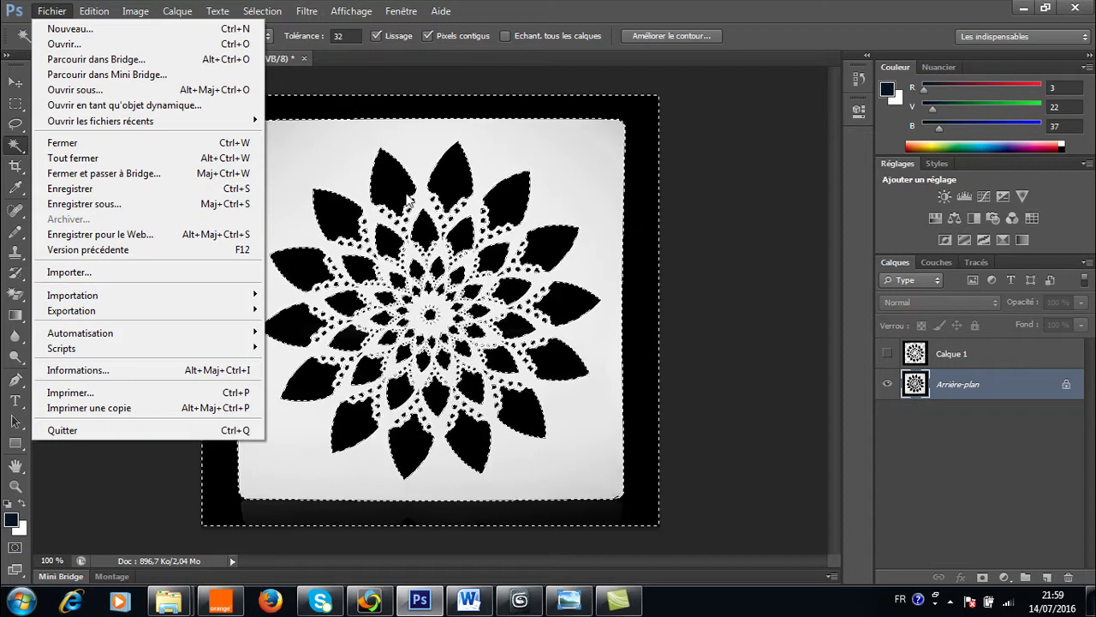
{"action": "right_click", "coordinate": [400, 248]}
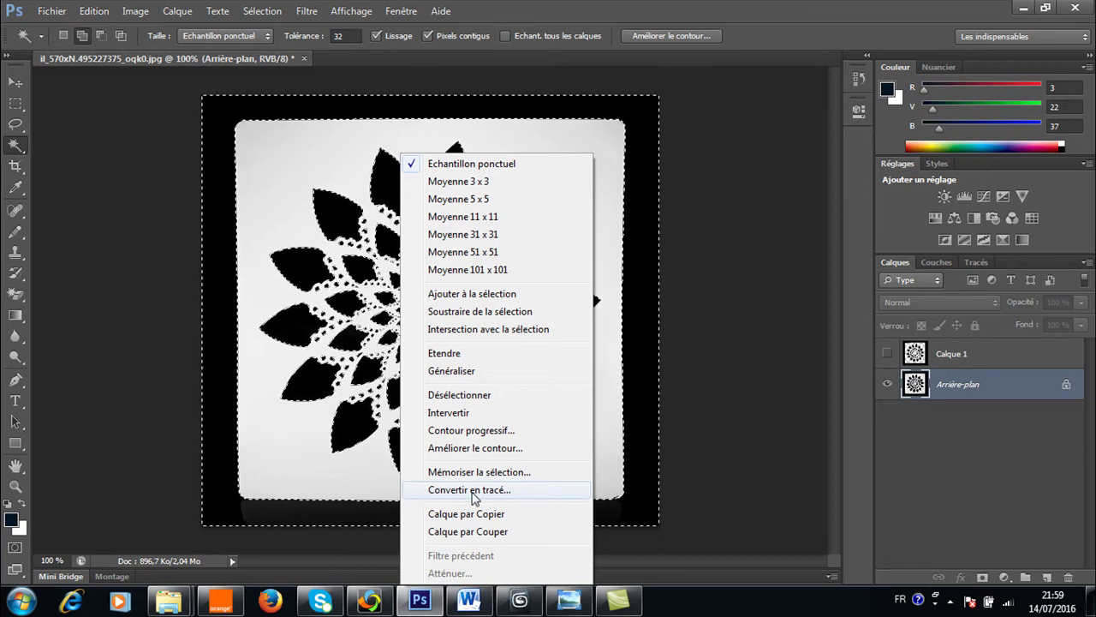
Convert the mandala selection into a work path at 2,0 pixel tolerance
{"action": "left_click", "coordinate": [471, 492]}
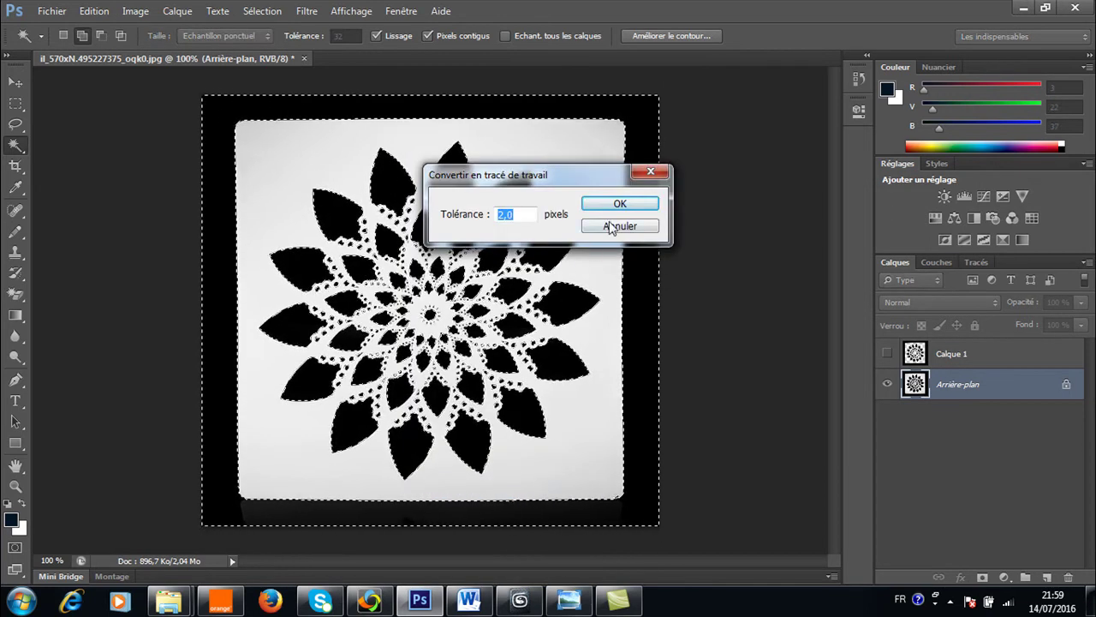
{"action": "left_click", "coordinate": [606, 224]}
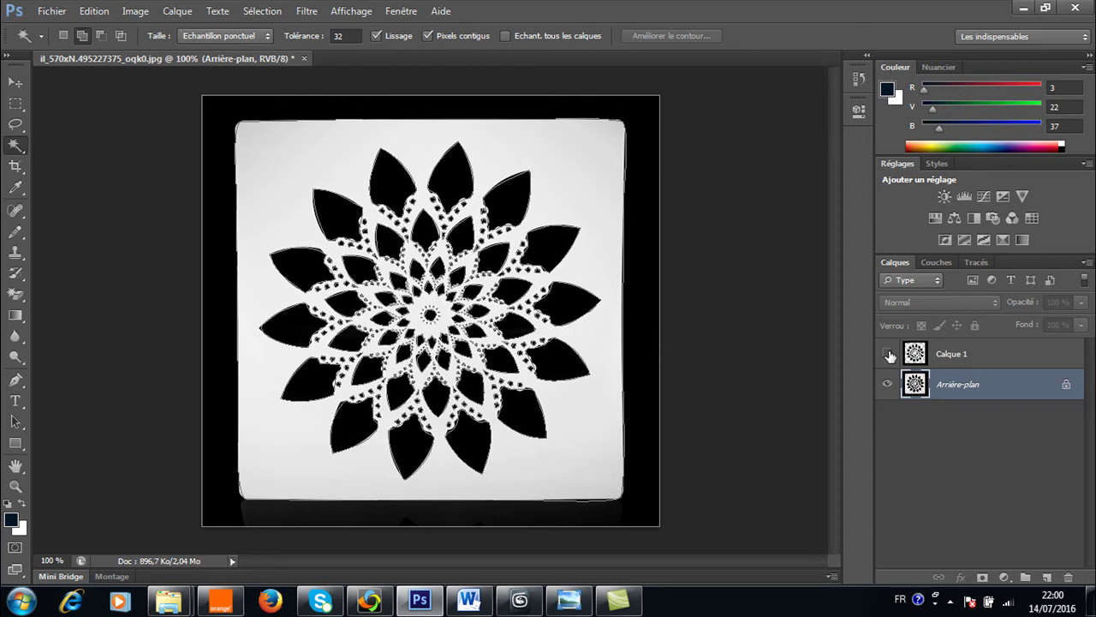
Unlock the background as Calque 0 and export paths to Illustrator as il_570xN.495227375_oqk0.ai on the Desktop
{"action": "double_click", "coordinate": [1066, 384]}
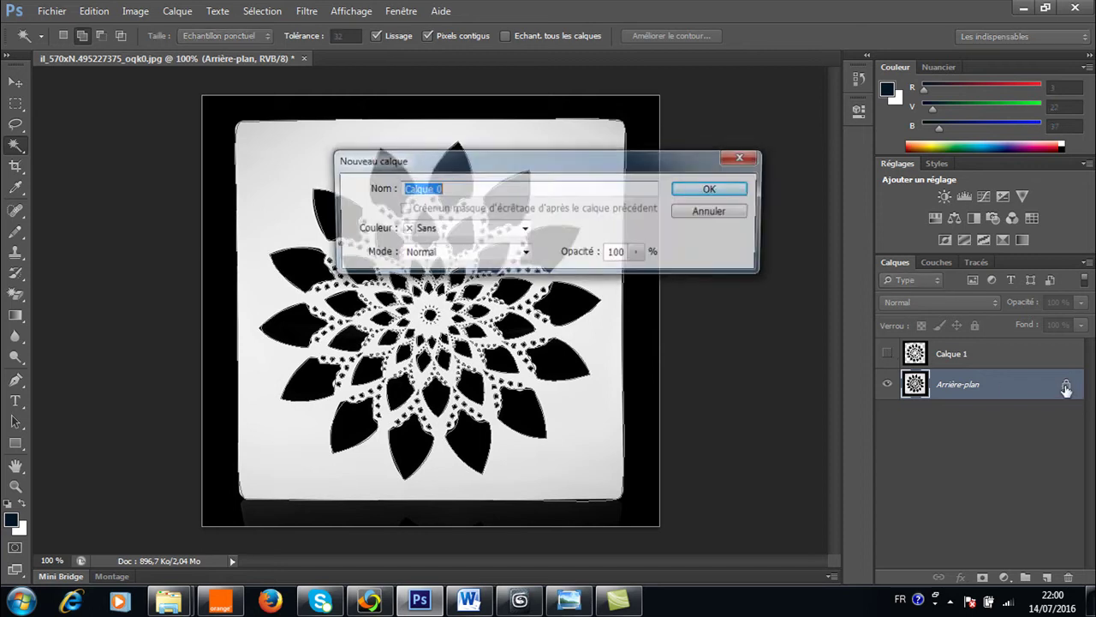
{"action": "left_click", "coordinate": [710, 189]}
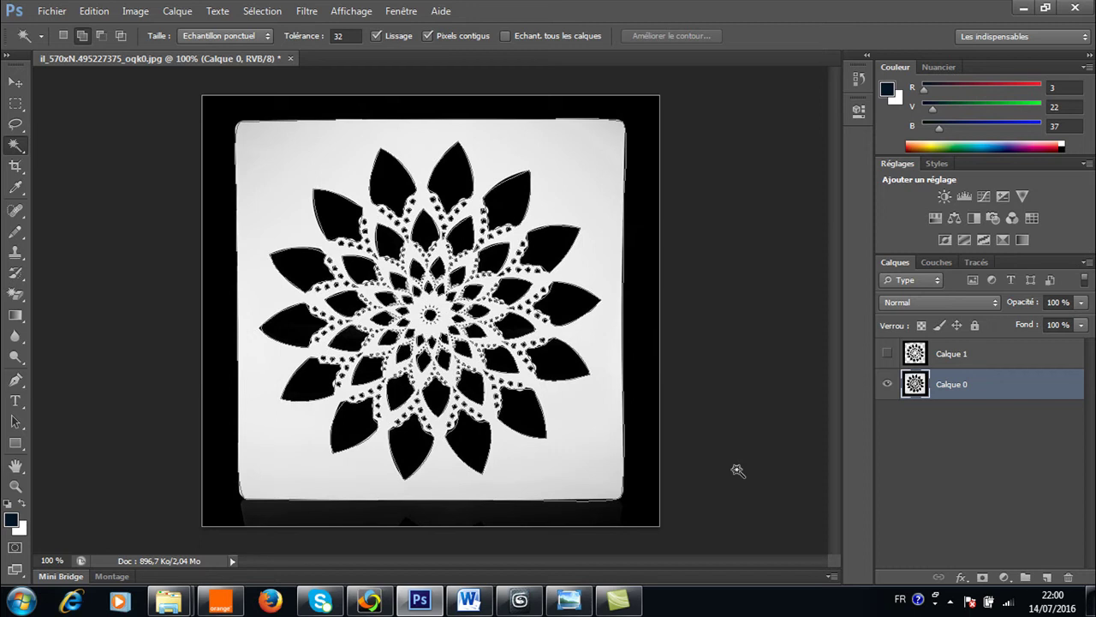
{"action": "left_click", "coordinate": [51, 12]}
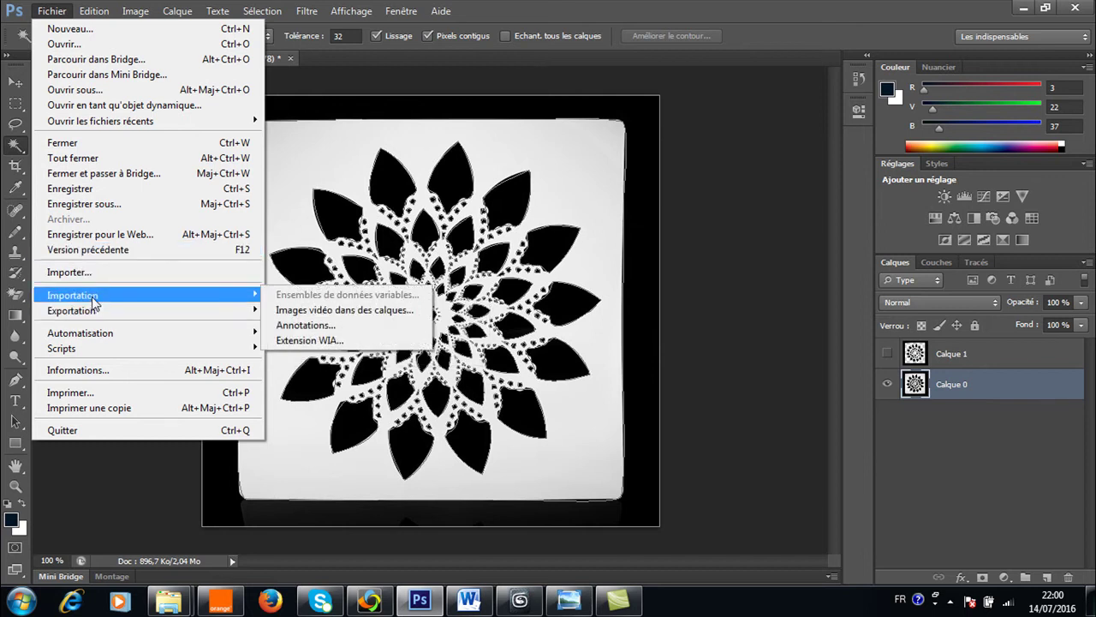
{"action": "mouse_move", "coordinate": [72, 310]}
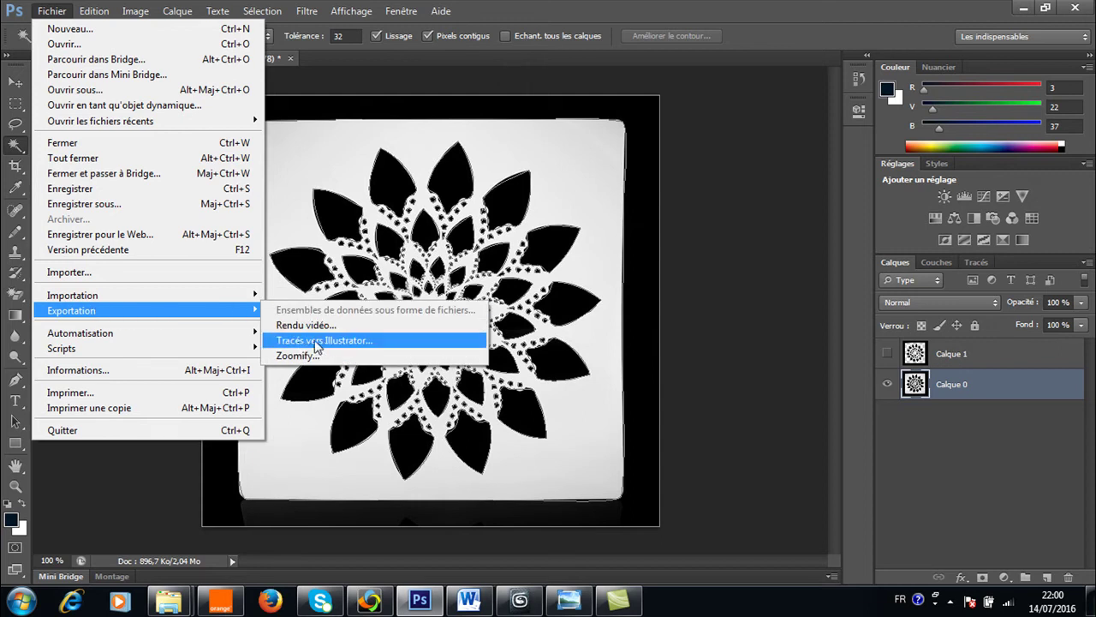
{"action": "left_click", "coordinate": [360, 343]}
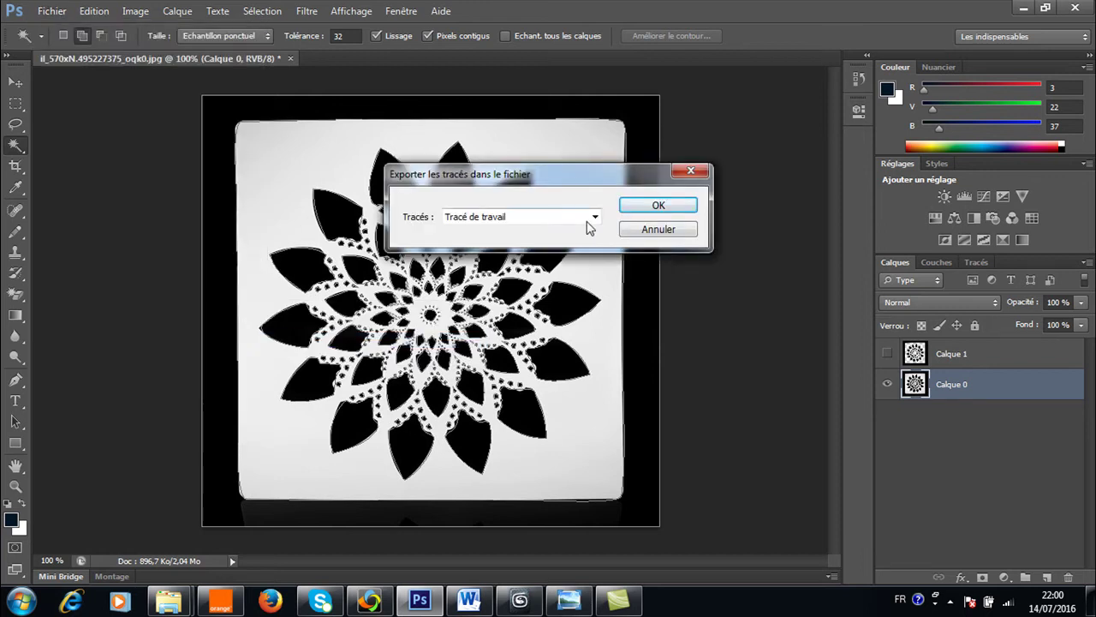
{"action": "left_click", "coordinate": [665, 210]}
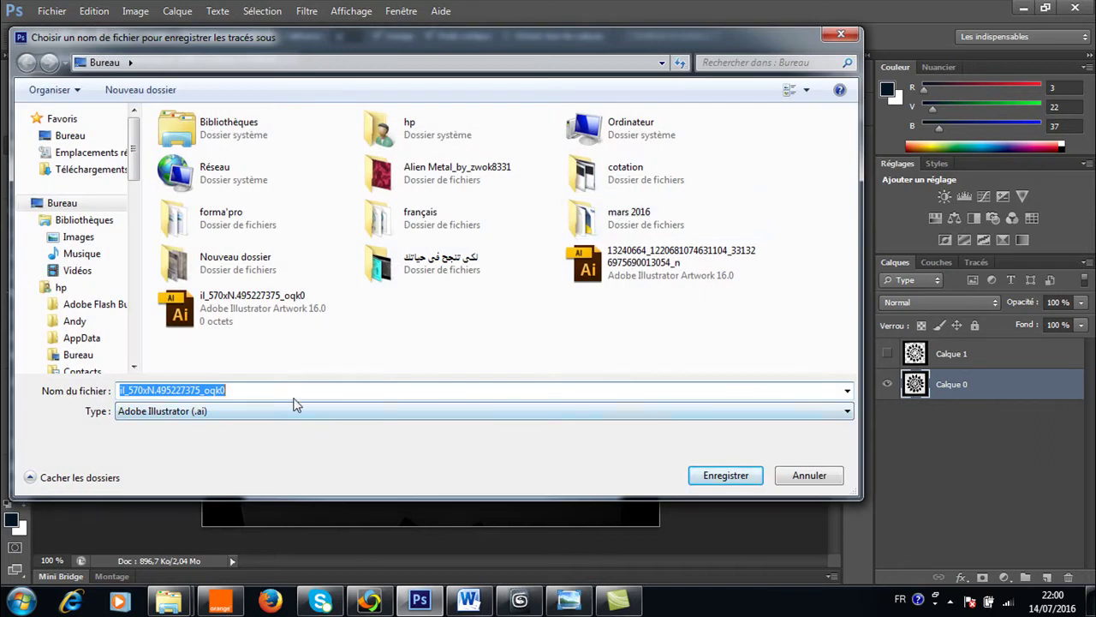
{"action": "left_click", "coordinate": [727, 476]}
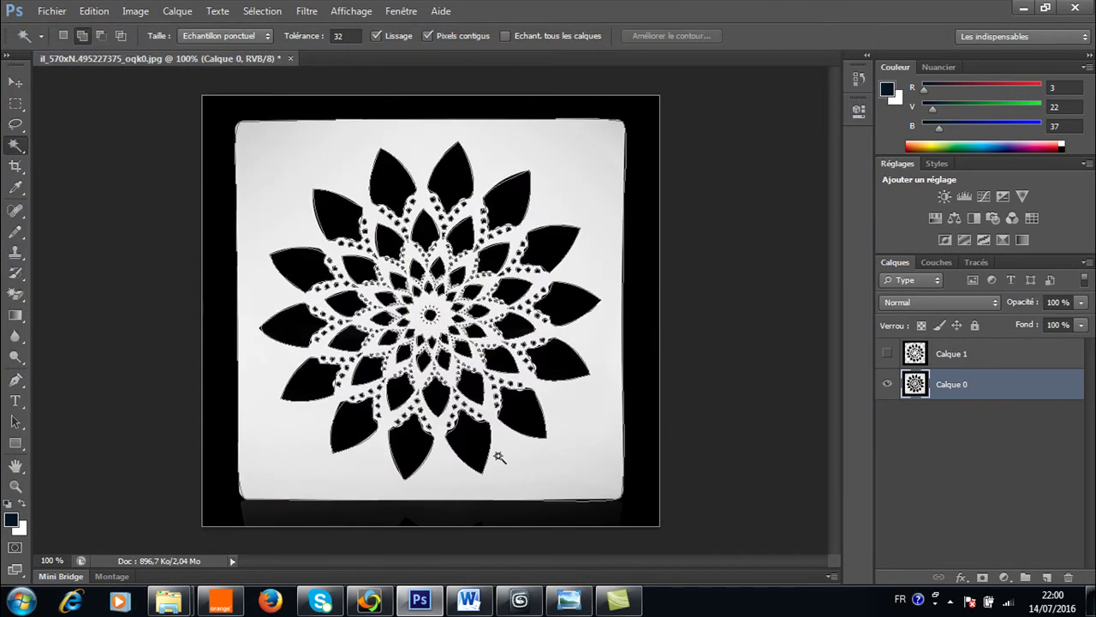
Import il_570xN.495227375_oqk0.ai from the Desktop, merged into the scene as a single shape object
{"action": "left_click", "coordinate": [519, 599]}
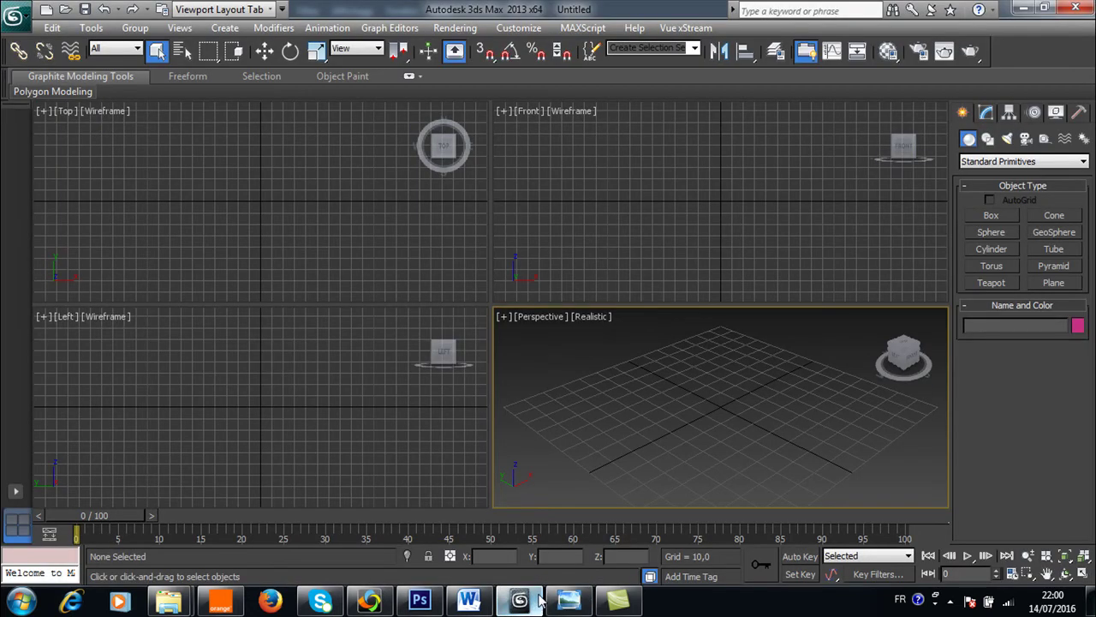
{"action": "mouse_move", "coordinate": [492, 310]}
{"action": "left_mouse_down"}
{"action": "mouse_move", "coordinate": [422, 176]}
{"action": "mouse_move", "coordinate": [184, 120]}
{"action": "left_mouse_up"}
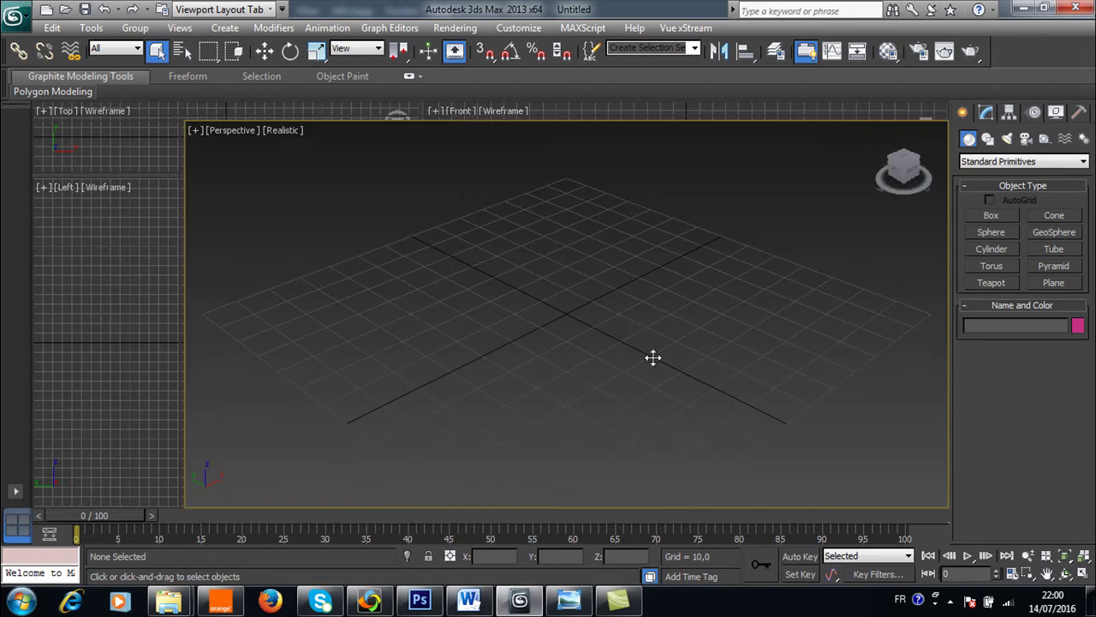
{"action": "left_click", "coordinate": [27, 19]}
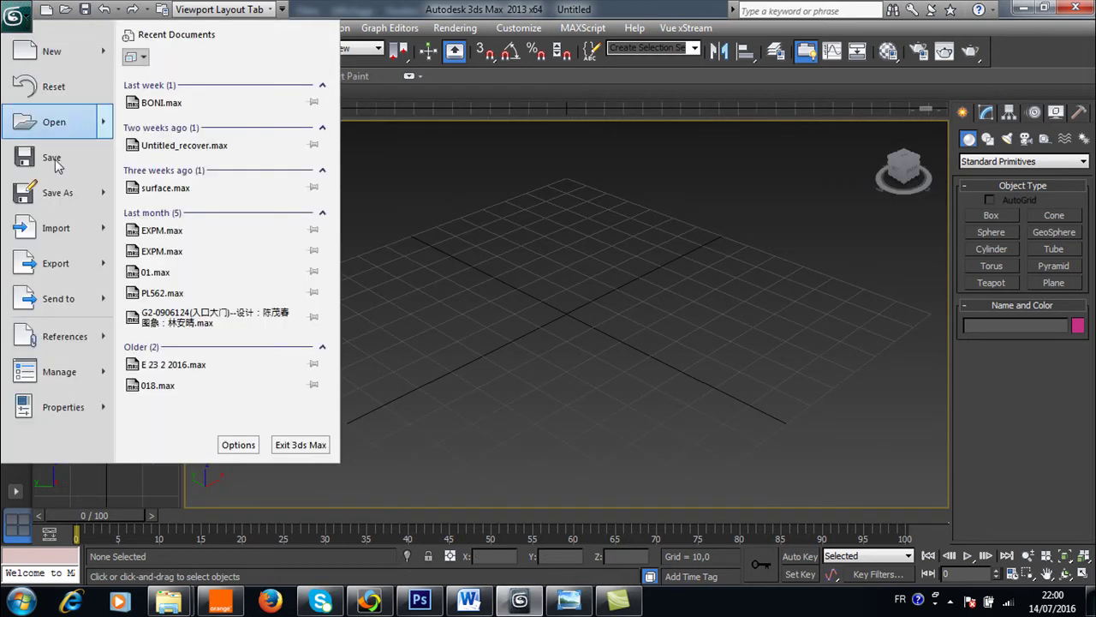
{"action": "mouse_move", "coordinate": [56, 228]}
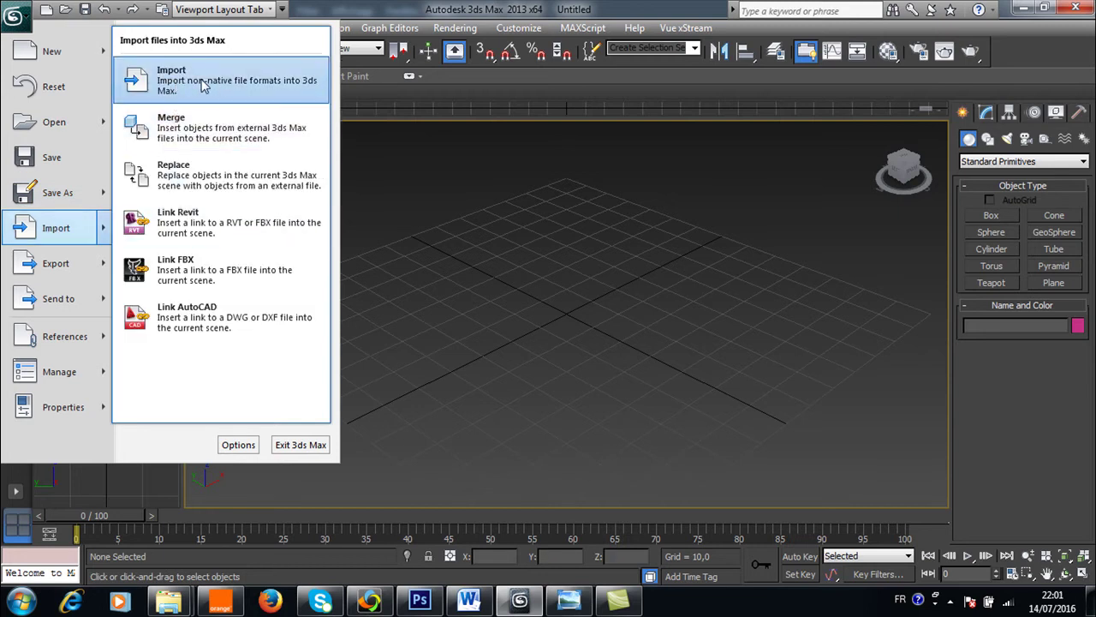
{"action": "left_click", "coordinate": [203, 83]}
{"action": "left_click", "coordinate": [219, 65]}
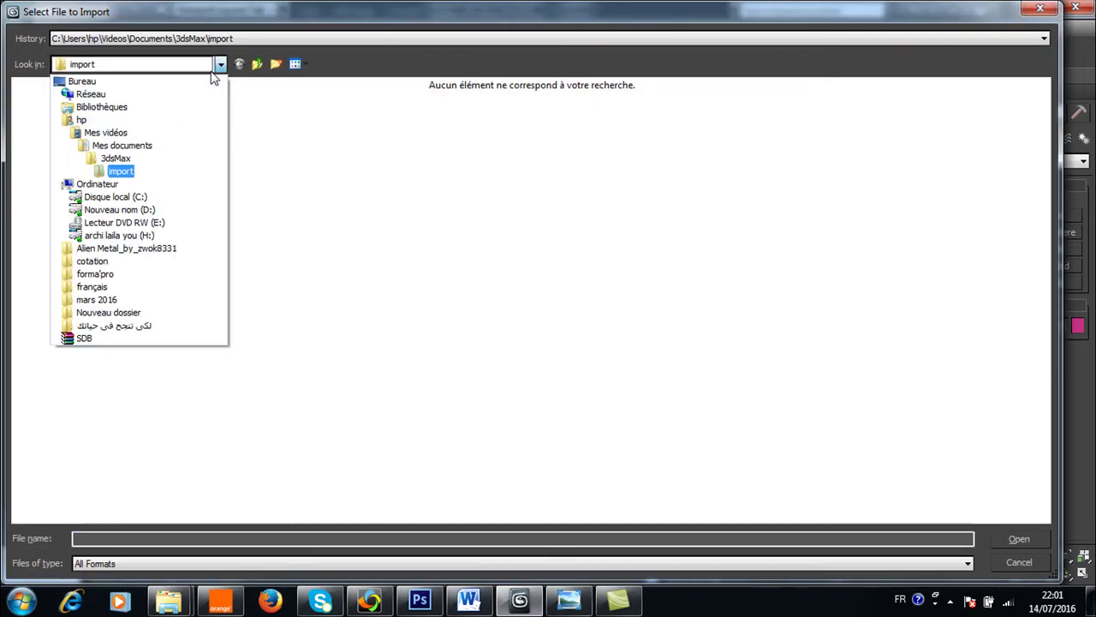
{"action": "left_click", "coordinate": [82, 82]}
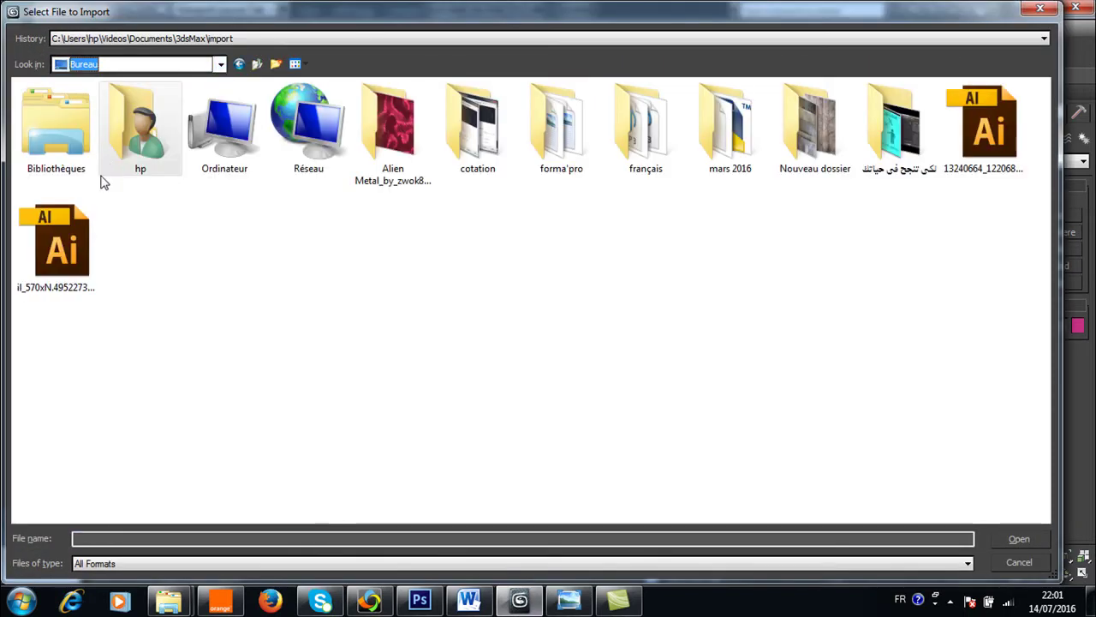
{"action": "left_click", "coordinate": [82, 255]}
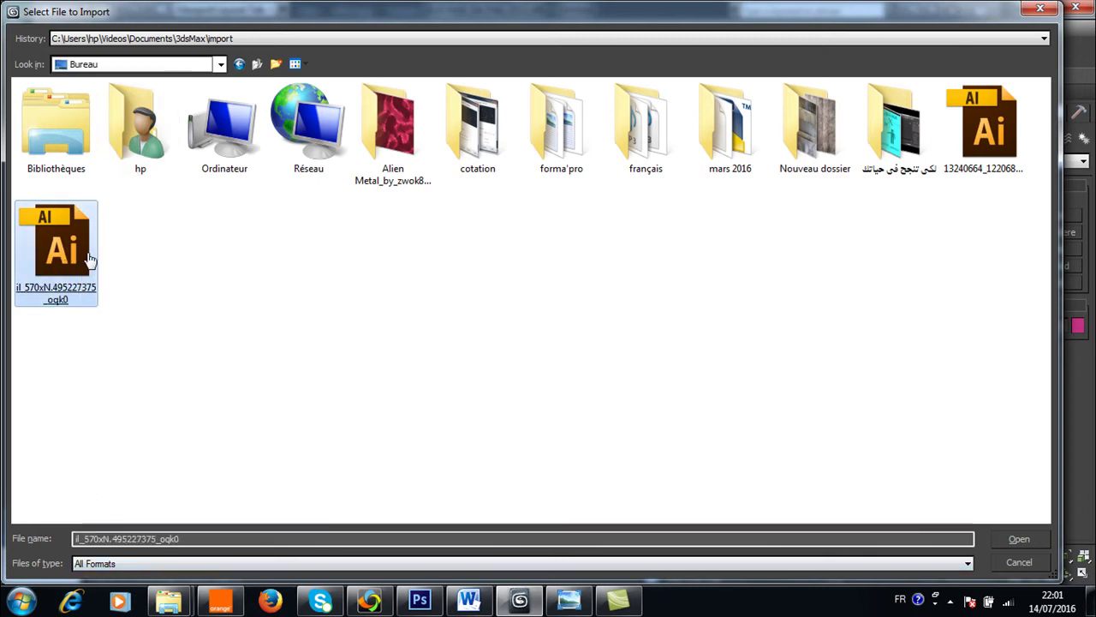
{"action": "key", "text": "Return"}
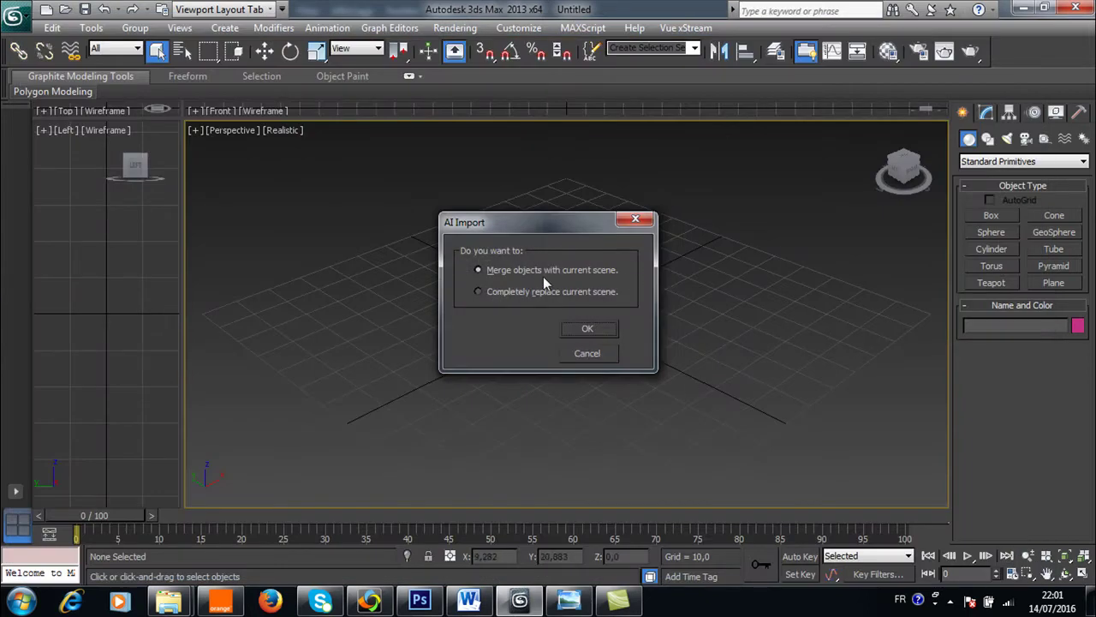
{"action": "left_click", "coordinate": [582, 331]}
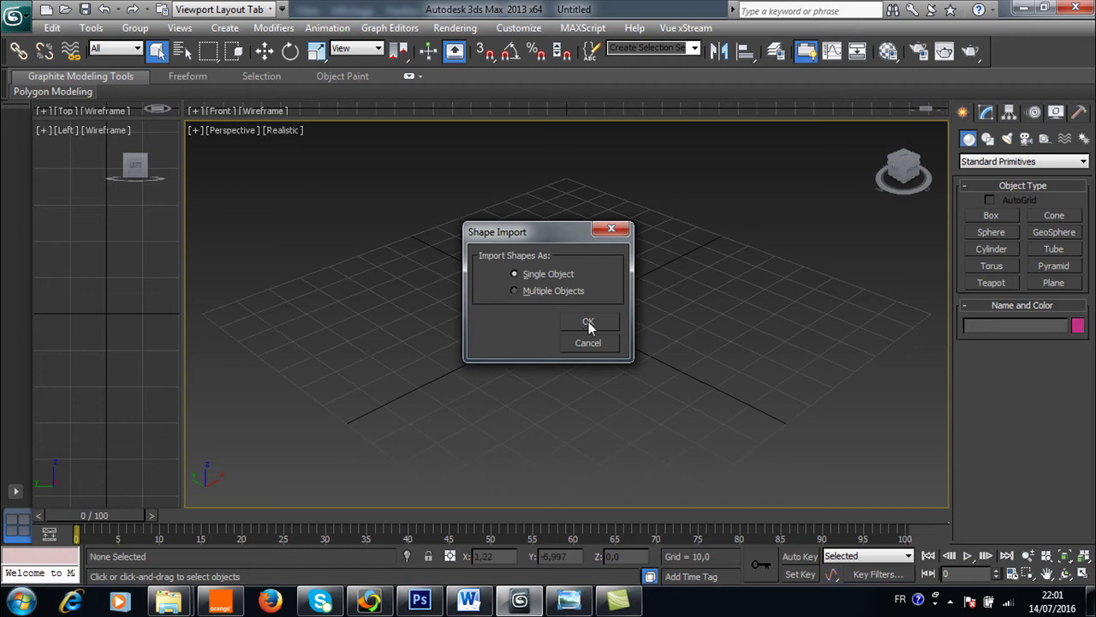
{"action": "left_click", "coordinate": [588, 323]}
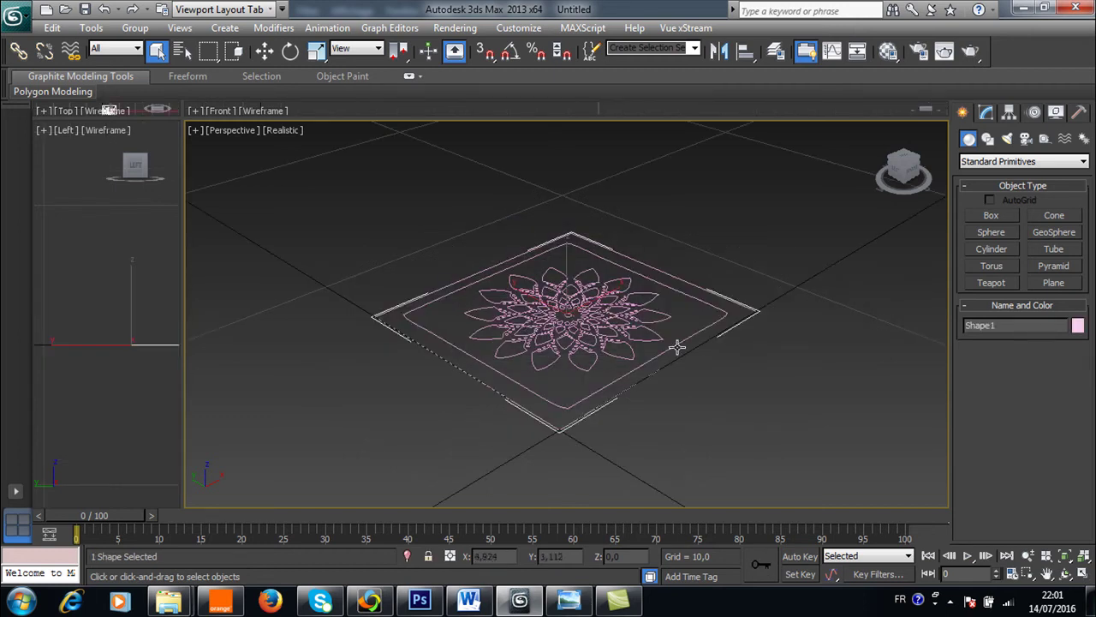
Orbit the Perspective view and drag the pane dividers so Top becomes the largest view
{"action": "left_click", "coordinate": [1066, 573]}
{"action": "mouse_move", "coordinate": [722, 375]}
{"action": "left_mouse_down"}
{"action": "mouse_move", "coordinate": [512, 378]}
{"action": "mouse_move", "coordinate": [447, 360]}
{"action": "mouse_move", "coordinate": [479, 321]}
{"action": "mouse_move", "coordinate": [462, 316]}
{"action": "left_mouse_up"}
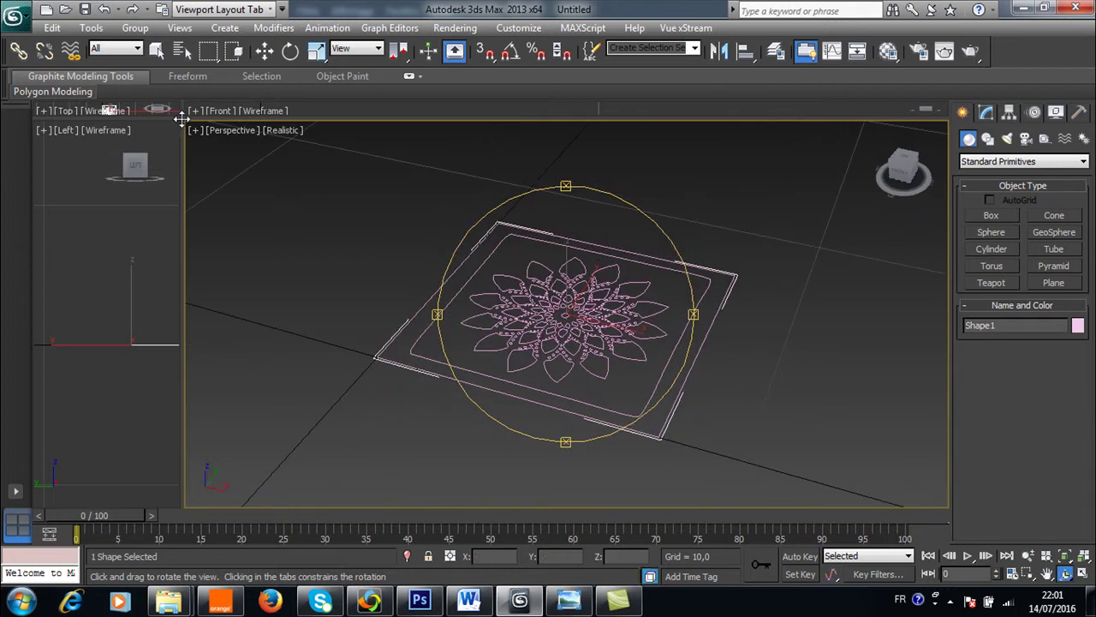
{"action": "left_click_drag", "start_coordinate": [182, 117], "coordinate": [212, 430]}
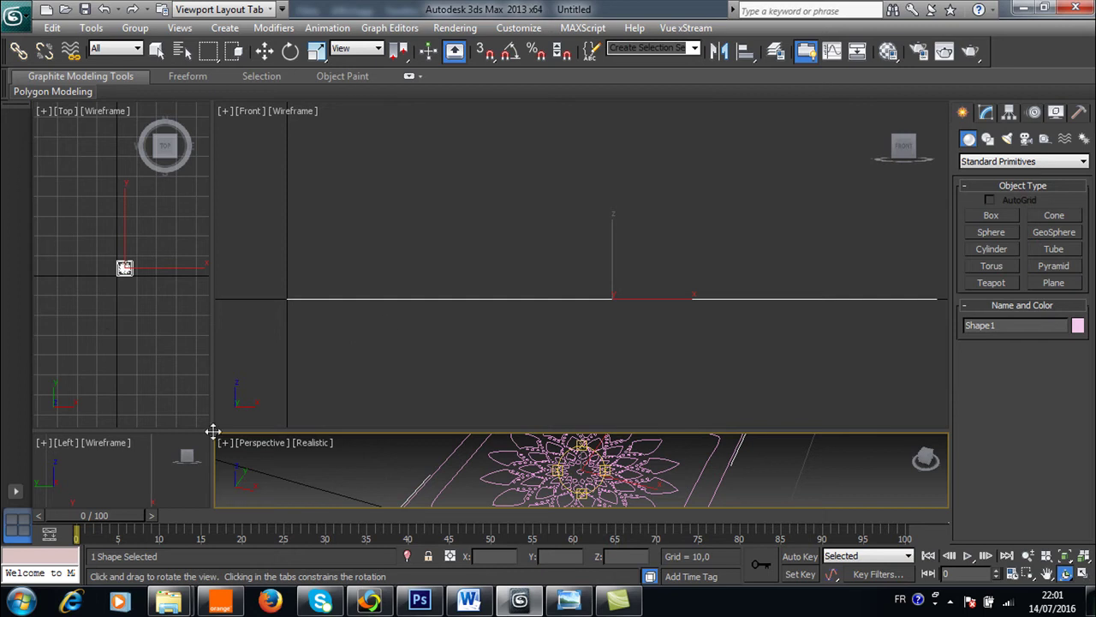
{"action": "left_click_drag", "start_coordinate": [213, 431], "coordinate": [668, 444]}
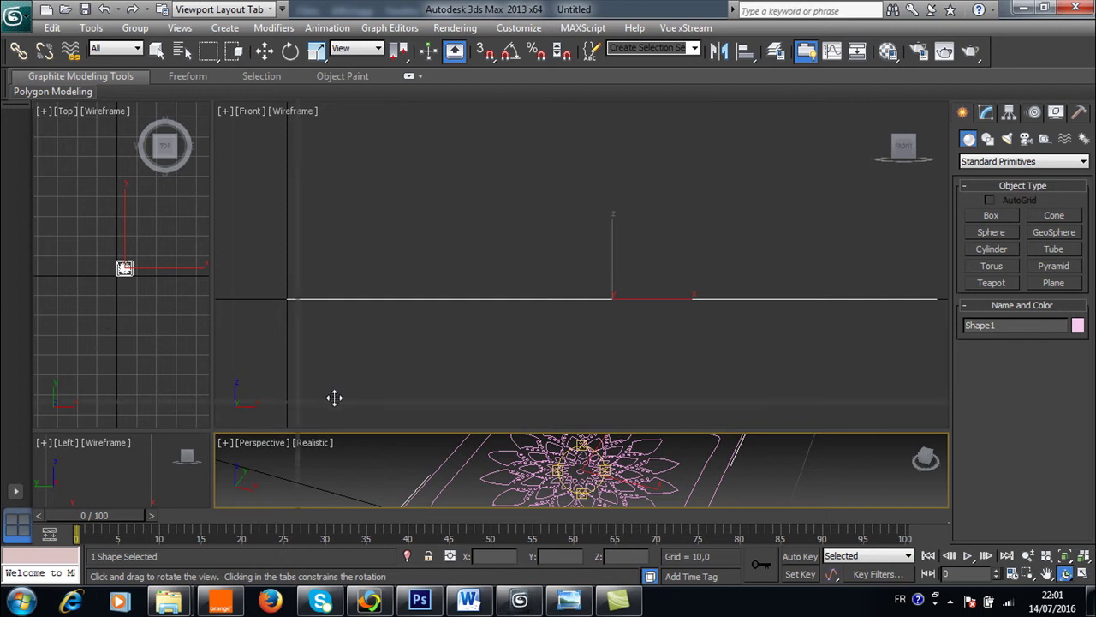
Zoom and pan the Top view onto the mandala outline and open Shape1's Modify panel
{"action": "left_click", "coordinate": [1046, 573]}
{"action": "left_click", "coordinate": [453, 360]}
{"action": "scroll", "coordinate": [369, 295], "scroll_direction": "up", "scroll_amount": 5}
{"action": "scroll", "coordinate": [369, 293], "scroll_direction": "up", "scroll_amount": 3}
{"action": "scroll", "coordinate": [257, 257], "scroll_direction": "up", "scroll_amount": 2}
{"action": "scroll", "coordinate": [223, 241], "scroll_direction": "down", "scroll_amount": 1}
{"action": "scroll", "coordinate": [235, 256], "scroll_direction": "down", "scroll_amount": 1}
{"action": "left_click_drag", "start_coordinate": [230, 249], "coordinate": [210, 245]}
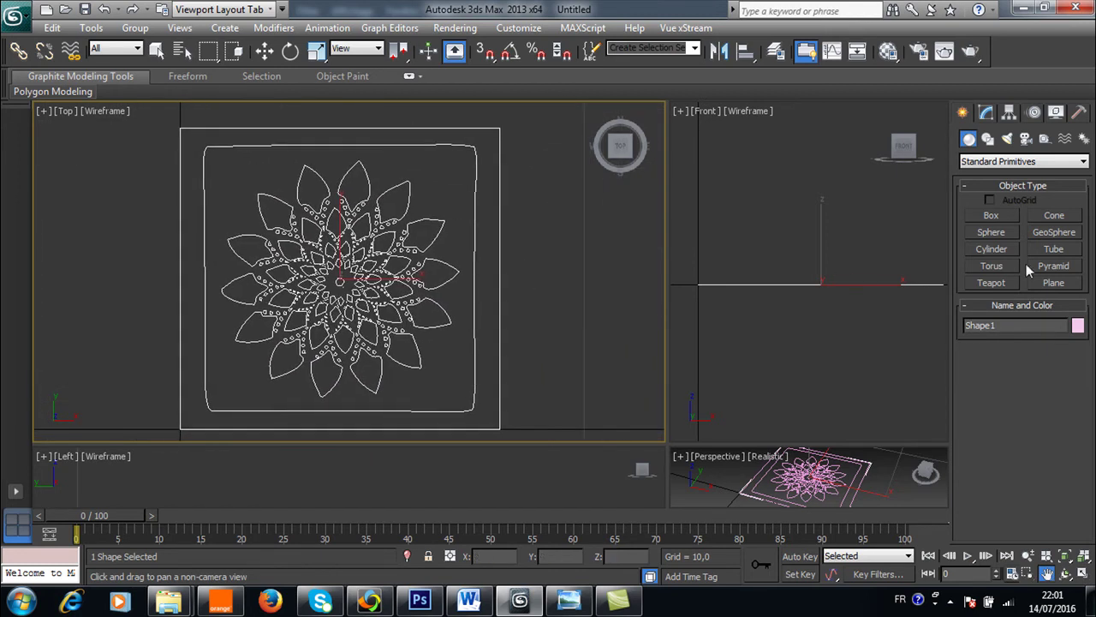
{"action": "left_click", "coordinate": [986, 114]}
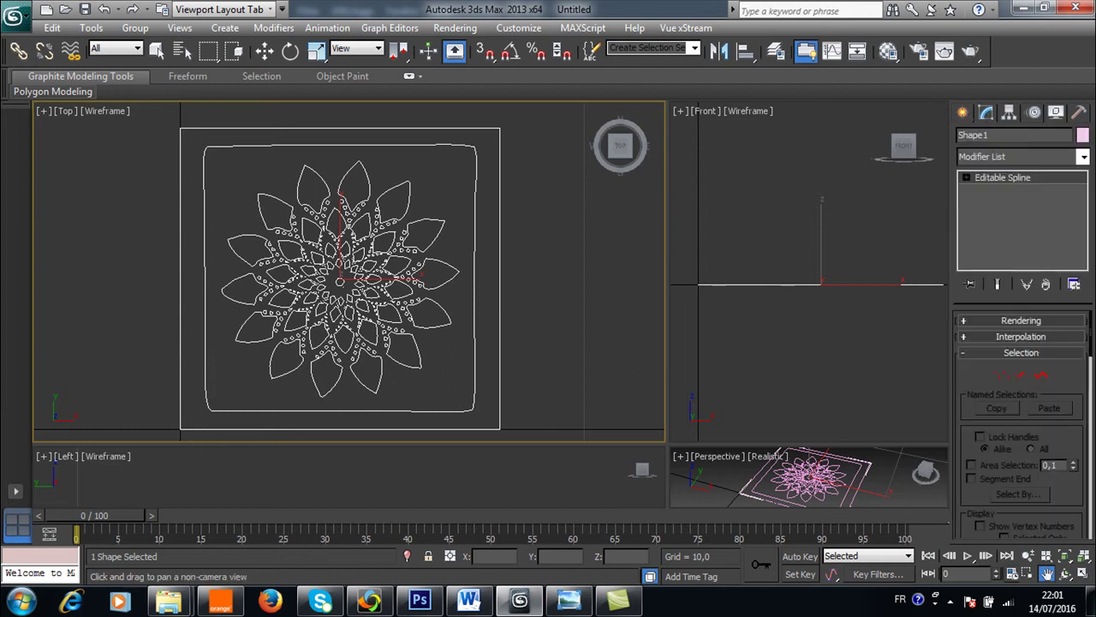
Add an Extrude modifier to Shape1 from the Modifier List
{"action": "left_click", "coordinate": [1082, 157]}
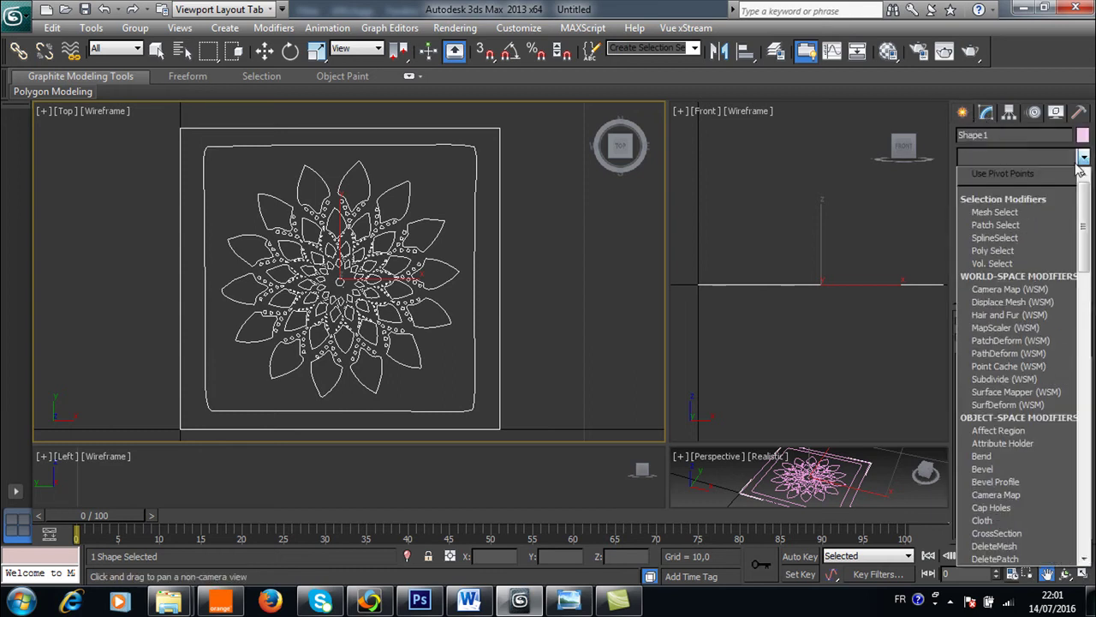
{"action": "key", "text": "e"}
{"action": "key", "text": "x"}
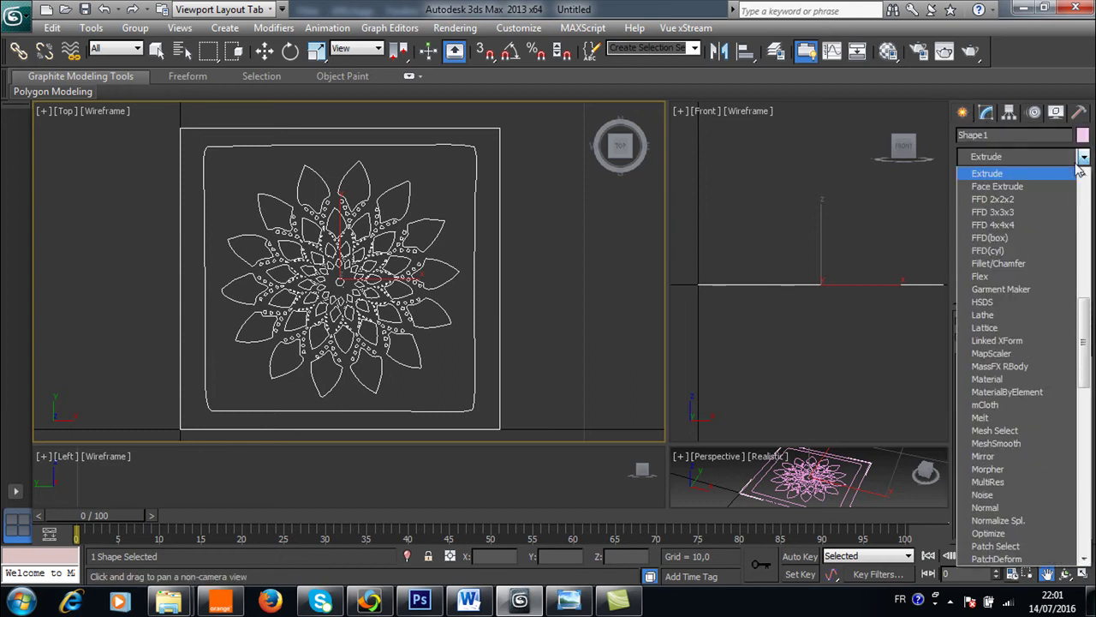
{"action": "left_click", "coordinate": [1071, 175]}
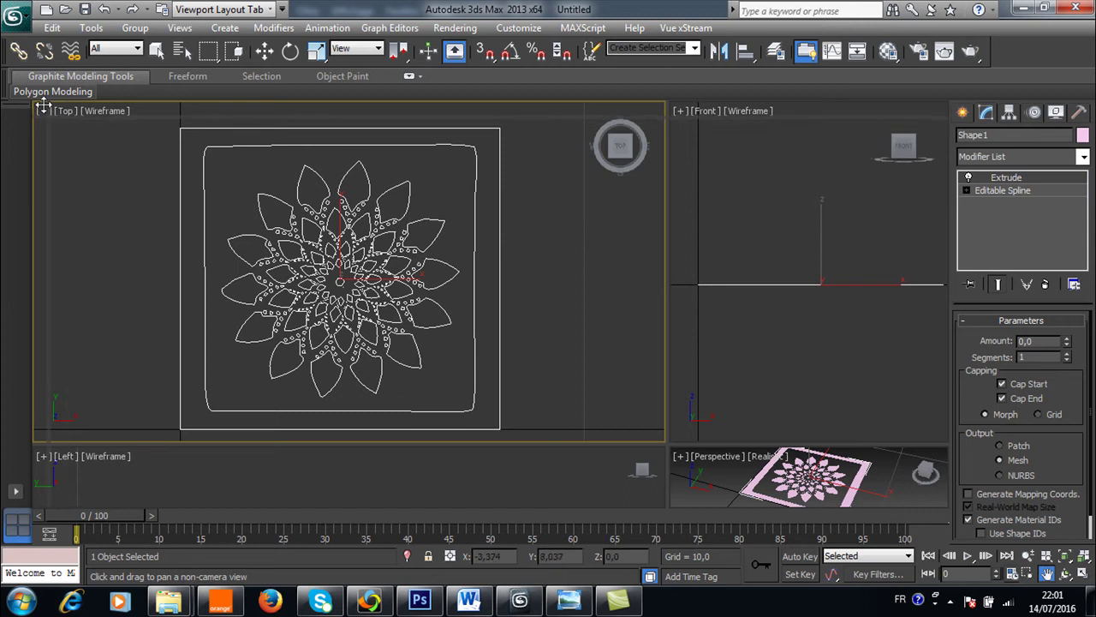
Maximize the Perspective view and set the Extrude Amount to 5,0
{"action": "key", "text": "alt+w"}
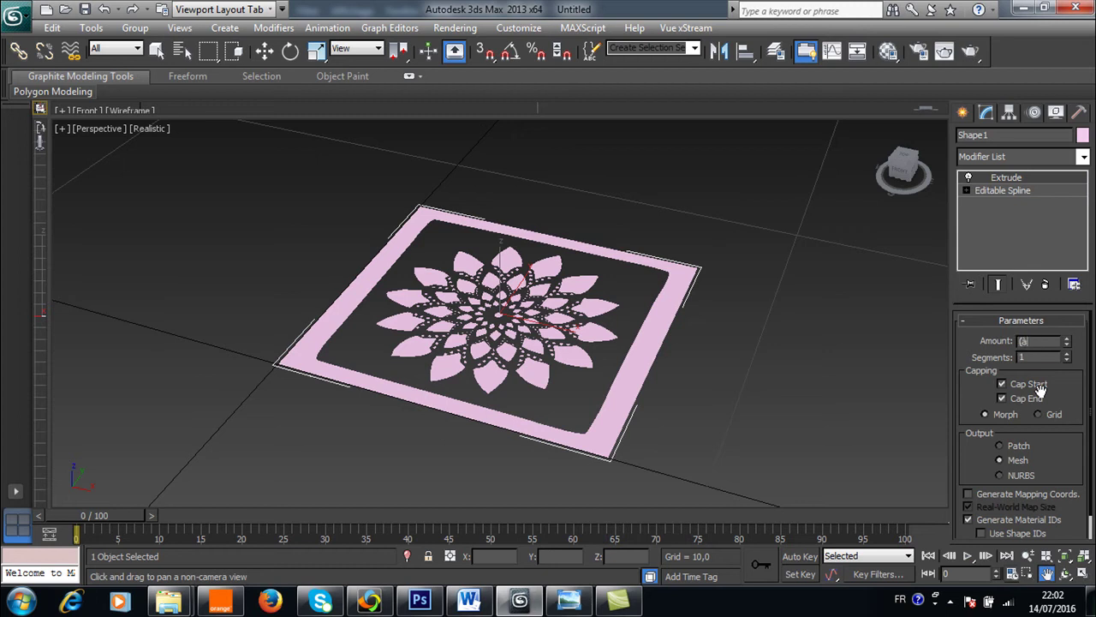
{"action": "key", "text": "Caps_Lock"}
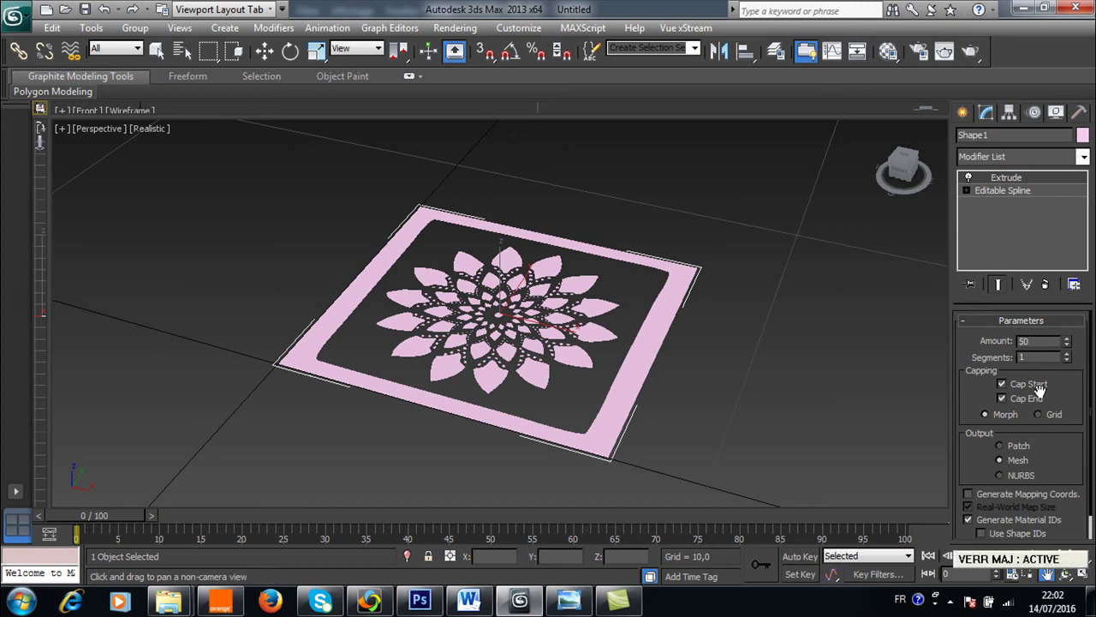
{"action": "type", "text": "50"}
{"action": "left_click", "coordinate": [267, 52]}
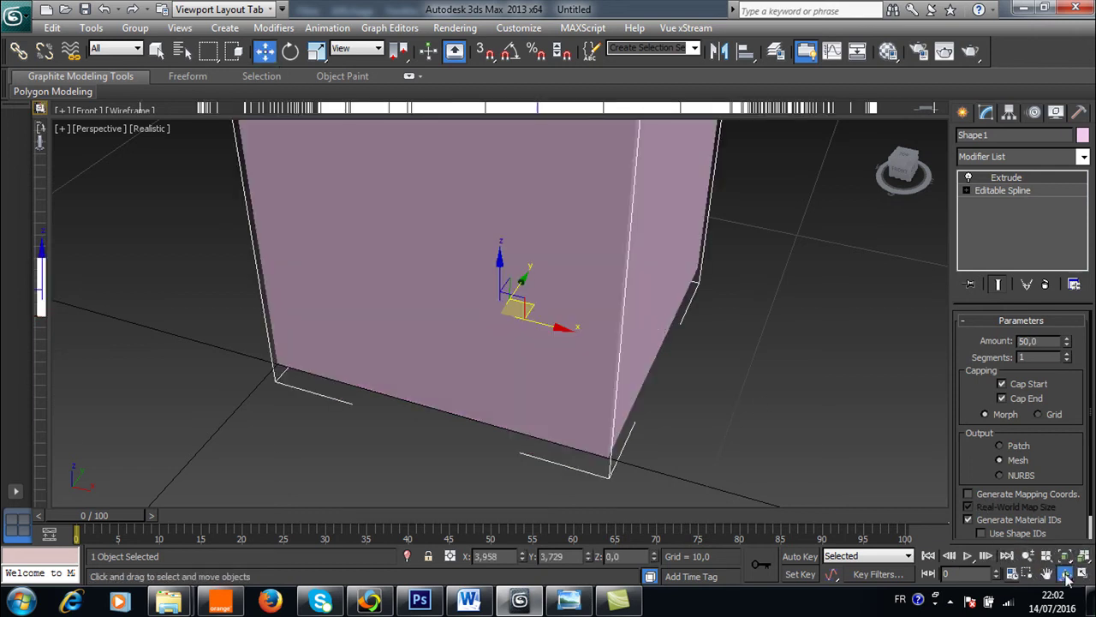
{"action": "left_click", "coordinate": [1065, 572]}
{"action": "scroll", "coordinate": [555, 327], "scroll_direction": "down", "scroll_amount": 3}
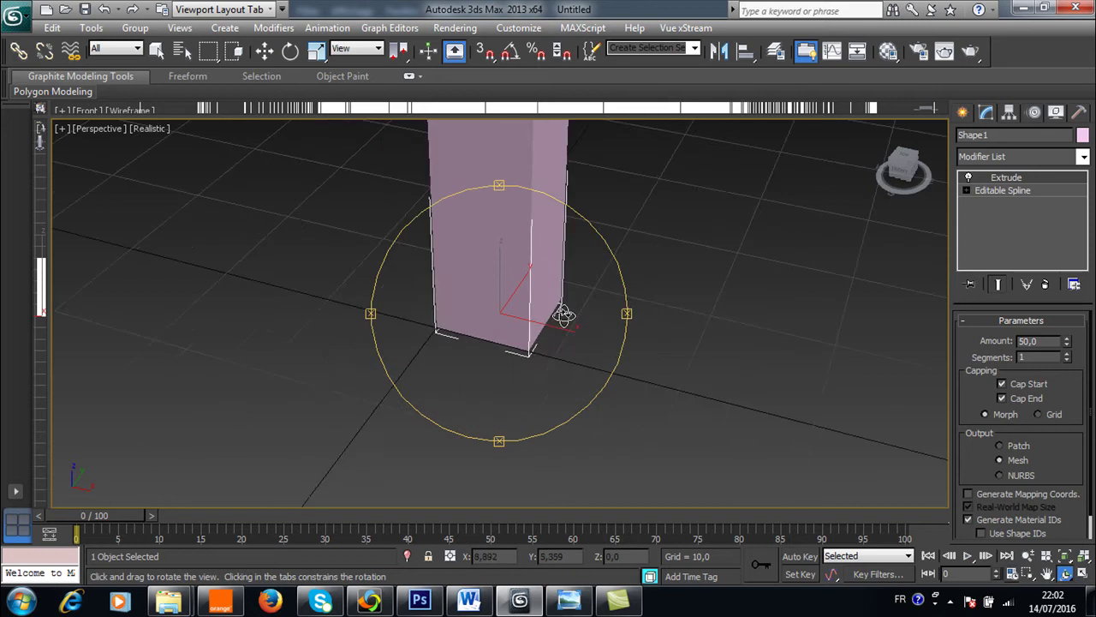
{"action": "scroll", "coordinate": [555, 327], "scroll_direction": "down", "scroll_amount": 2}
{"action": "scroll", "coordinate": [555, 327], "scroll_direction": "down", "scroll_amount": 2}
{"action": "scroll", "coordinate": [555, 327], "scroll_direction": "down", "scroll_amount": 2}
{"action": "scroll", "coordinate": [499, 233], "scroll_direction": "up", "scroll_amount": 3}
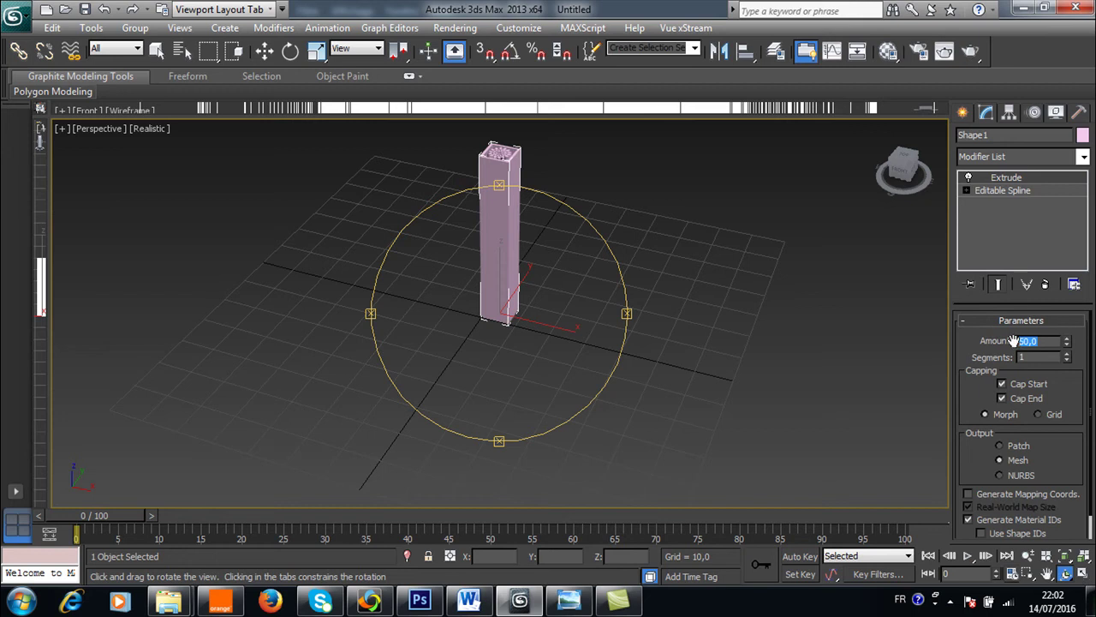
{"action": "type", "text": "5"}
{"action": "key", "text": "Return"}
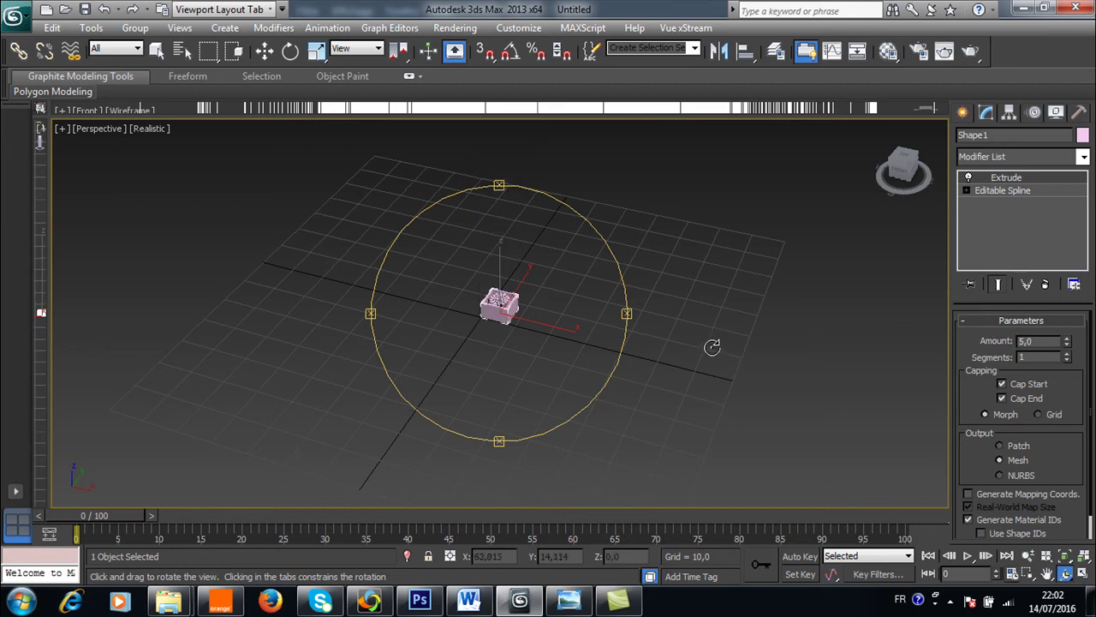
Inspect the extrusion from several angles and thin the Amount to 1,0
{"action": "left_click_drag", "start_coordinate": [485, 298], "coordinate": [478, 295]}
{"action": "scroll", "coordinate": [478, 295], "scroll_direction": "up", "scroll_amount": 2}
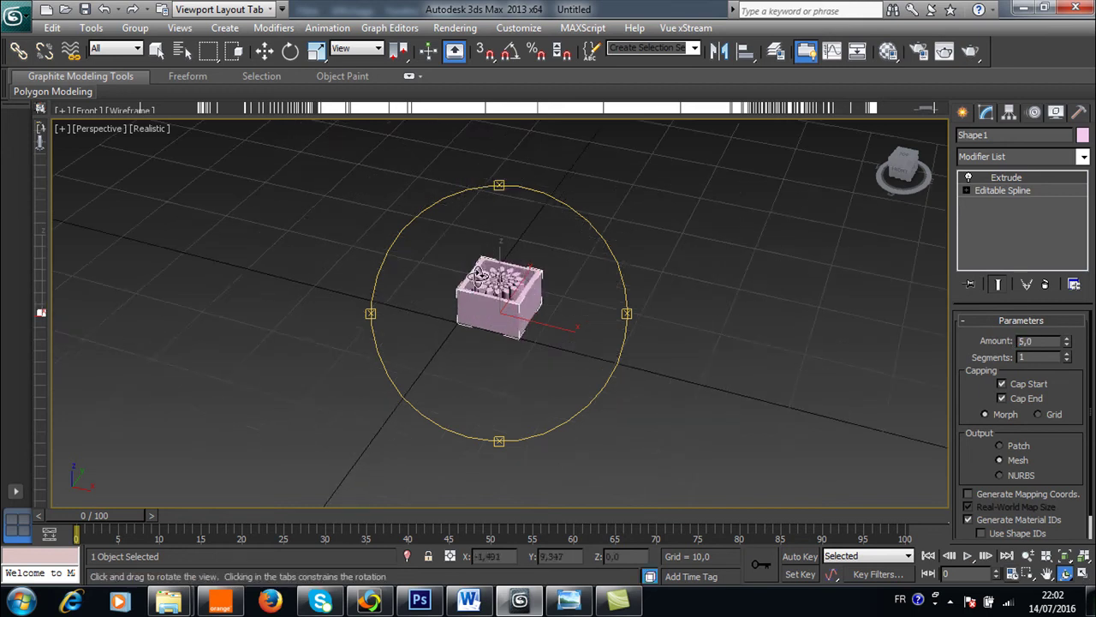
{"action": "scroll", "coordinate": [477, 273], "scroll_direction": "up", "scroll_amount": 3}
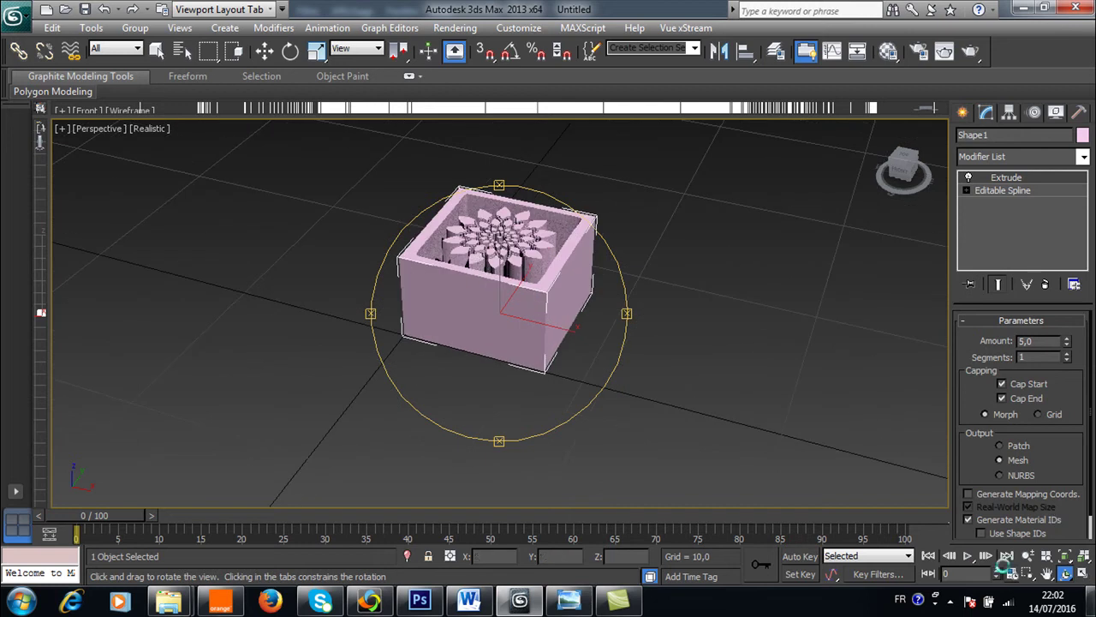
{"action": "mouse_move", "coordinate": [495, 263]}
{"action": "left_mouse_down"}
{"action": "mouse_move", "coordinate": [538, 385]}
{"action": "mouse_move", "coordinate": [507, 322]}
{"action": "left_mouse_up"}
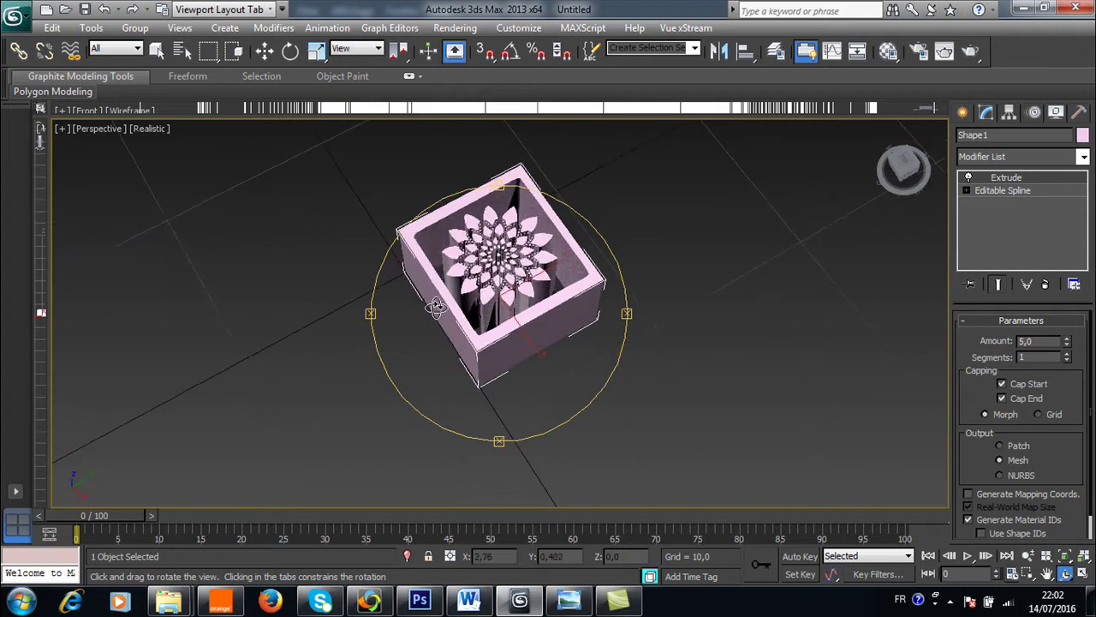
{"action": "scroll", "coordinate": [507, 312], "scroll_direction": "up", "scroll_amount": 2}
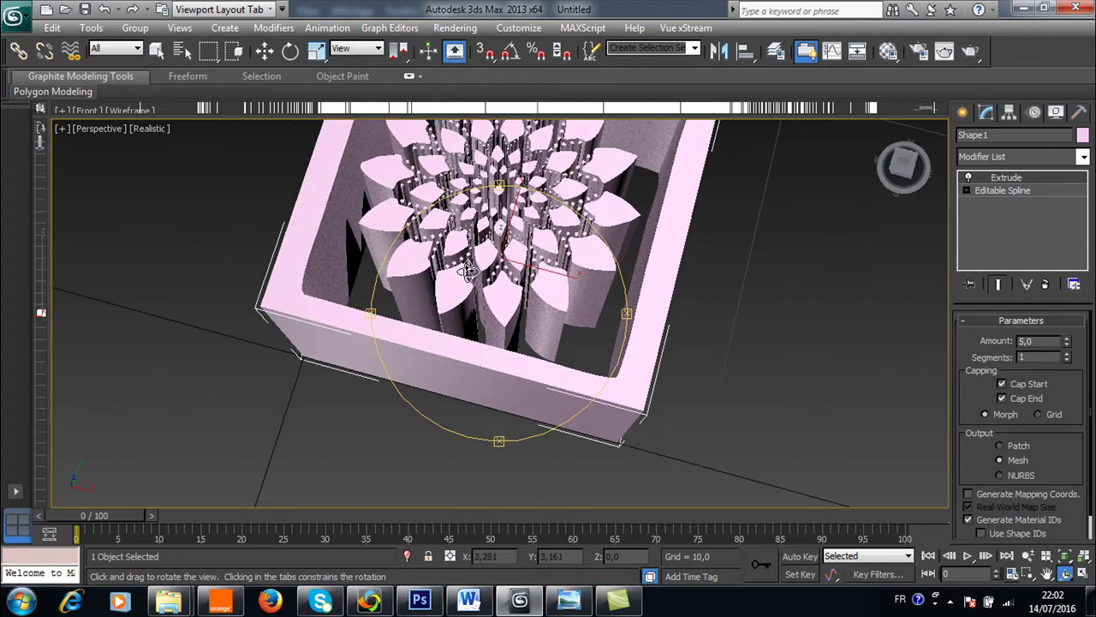
{"action": "scroll", "coordinate": [512, 274], "scroll_direction": "up", "scroll_amount": 2}
{"action": "scroll", "coordinate": [517, 234], "scroll_direction": "up", "scroll_amount": 2}
{"action": "left_click_drag", "start_coordinate": [517, 234], "coordinate": [484, 283]}
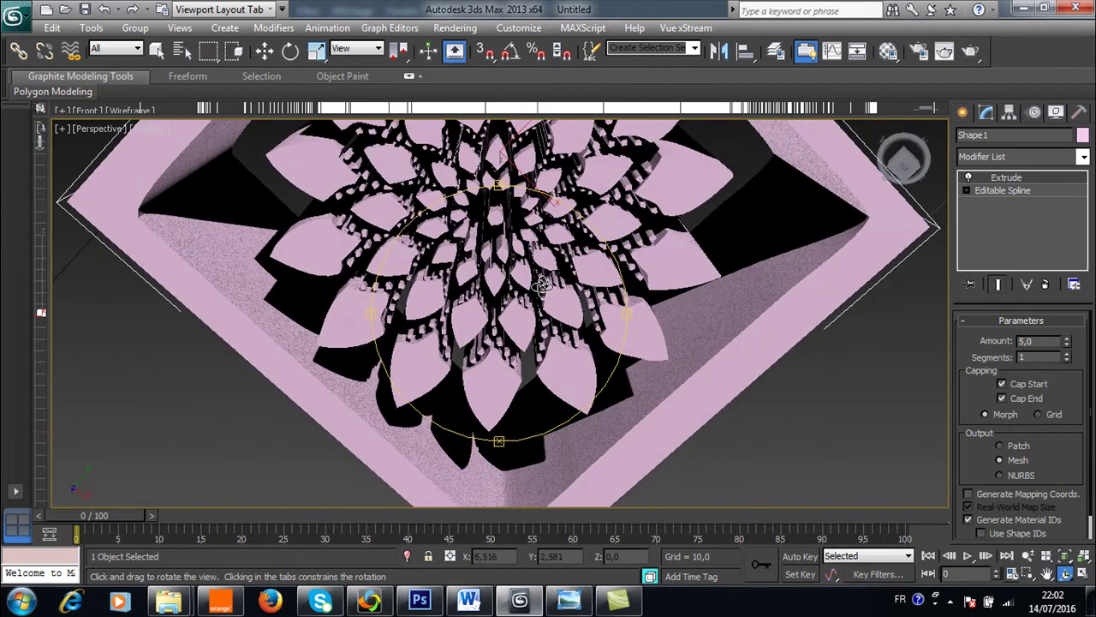
{"action": "mouse_move", "coordinate": [381, 228]}
{"action": "left_mouse_down"}
{"action": "mouse_move", "coordinate": [158, 176]}
{"action": "mouse_move", "coordinate": [172, 180]}
{"action": "left_mouse_up"}
{"action": "type", "text": "1"}
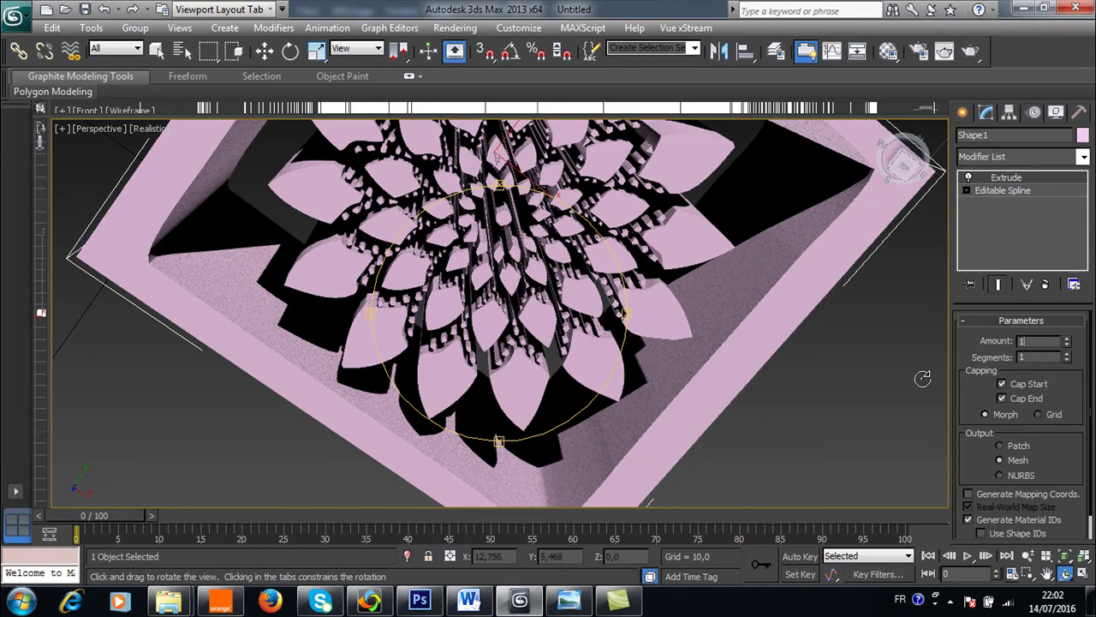
{"action": "key", "text": "Return"}
{"action": "mouse_move", "coordinate": [576, 266]}
{"action": "left_mouse_down"}
{"action": "mouse_move", "coordinate": [656, 174]}
{"action": "mouse_move", "coordinate": [641, 238]}
{"action": "mouse_move", "coordinate": [677, 224]}
{"action": "mouse_move", "coordinate": [590, 292]}
{"action": "mouse_move", "coordinate": [570, 251]}
{"action": "mouse_move", "coordinate": [525, 206]}
{"action": "mouse_move", "coordinate": [602, 183]}
{"action": "mouse_move", "coordinate": [646, 186]}
{"action": "left_mouse_up"}
{"action": "mouse_move", "coordinate": [470, 310]}
{"action": "left_mouse_down"}
{"action": "mouse_move", "coordinate": [554, 313]}
{"action": "mouse_move", "coordinate": [502, 319]}
{"action": "mouse_move", "coordinate": [436, 289]}
{"action": "mouse_move", "coordinate": [444, 272]}
{"action": "mouse_move", "coordinate": [403, 286]}
{"action": "left_mouse_up"}
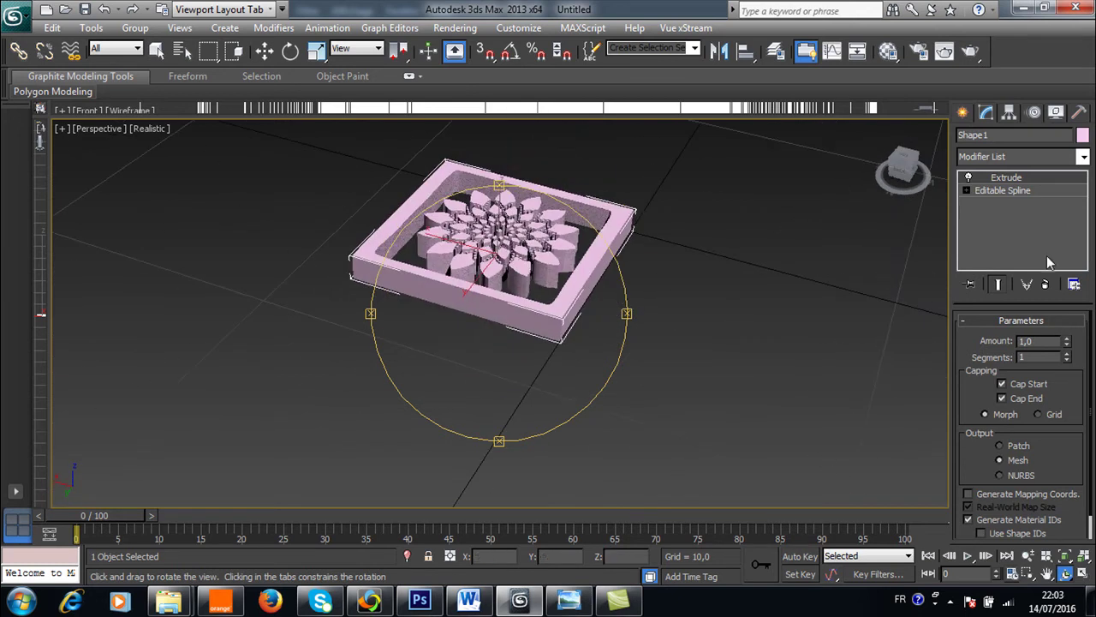
In Vertex mode, move the frame's left and right side vertices outward
{"action": "left_click", "coordinate": [968, 190]}
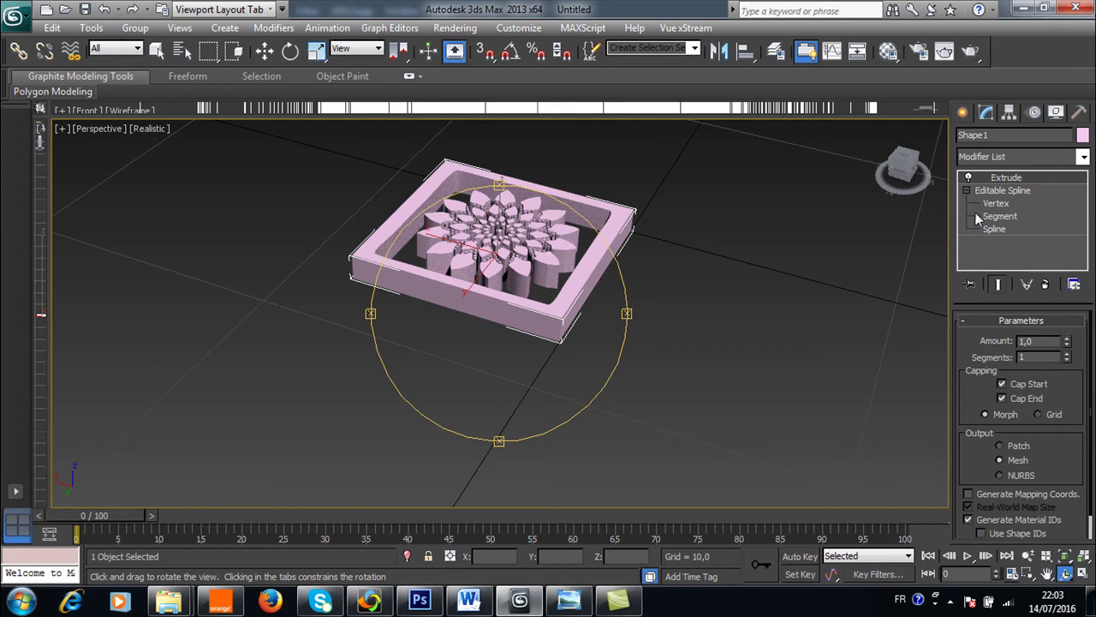
{"action": "left_click", "coordinate": [992, 203]}
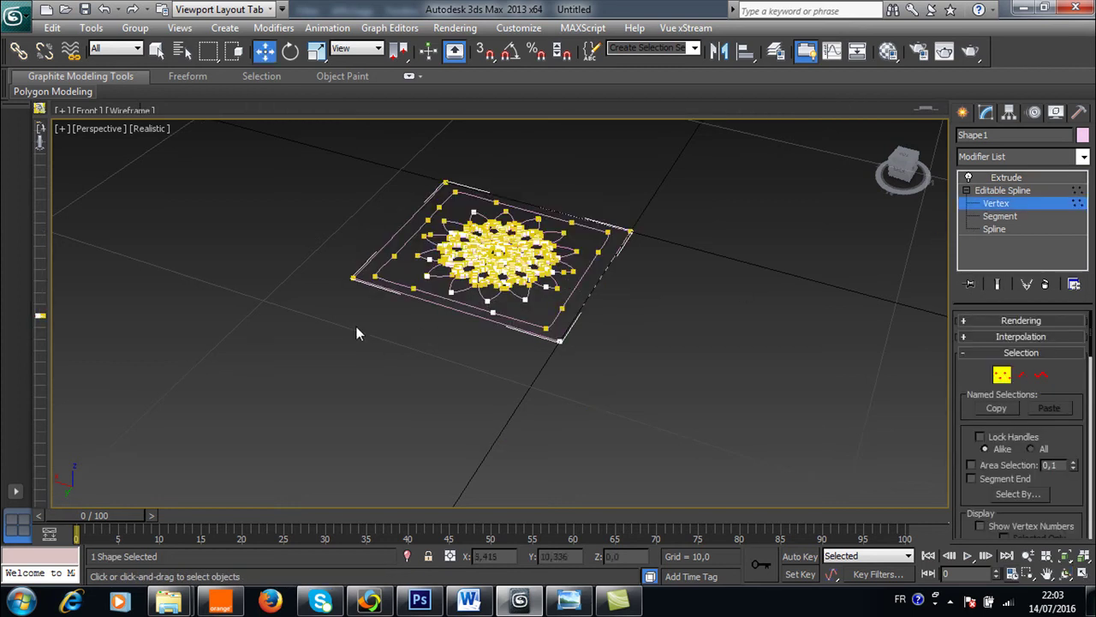
{"action": "key", "text": "alt+w"}
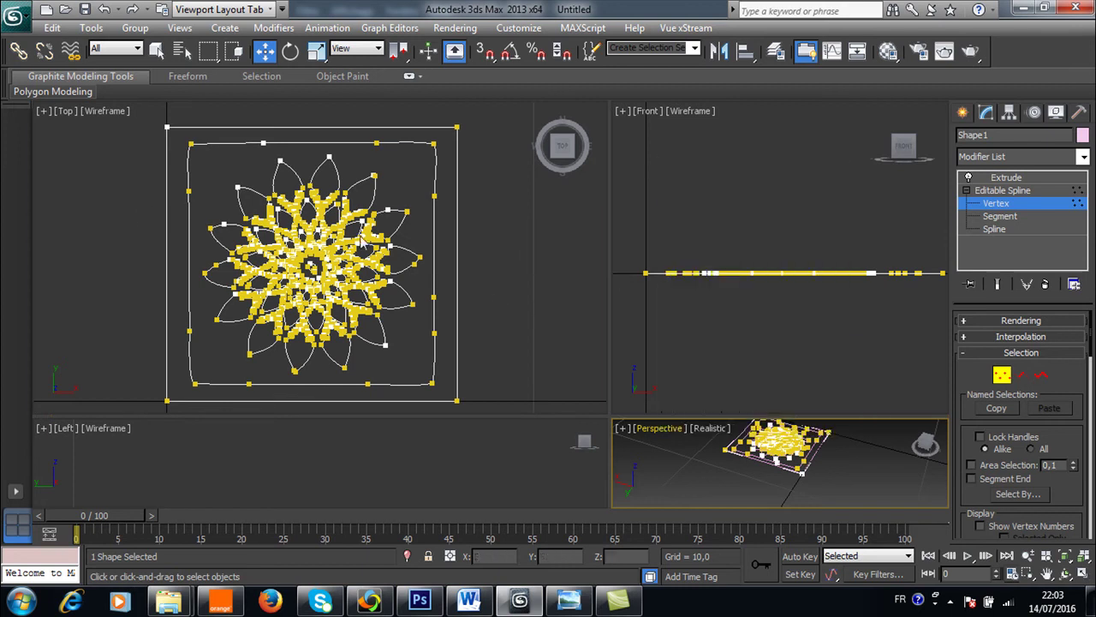
{"action": "scroll", "coordinate": [218, 219], "scroll_direction": "down", "scroll_amount": 2}
{"action": "left_click_drag", "start_coordinate": [228, 321], "coordinate": [191, 160]}
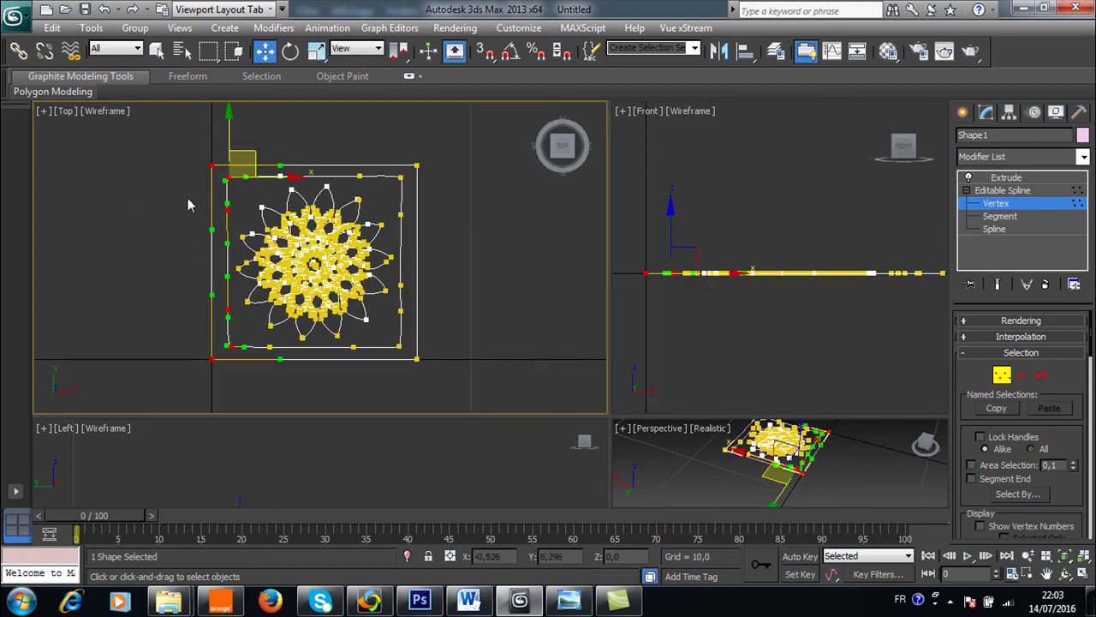
{"action": "left_click_drag", "start_coordinate": [272, 176], "coordinate": [242, 176]}
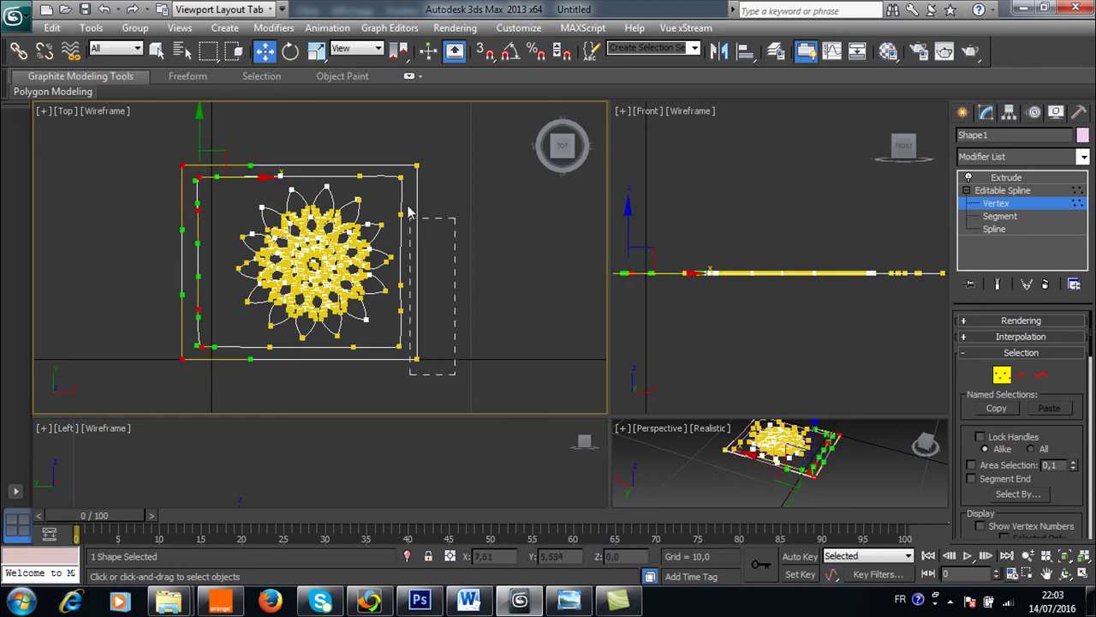
{"action": "left_click_drag", "start_coordinate": [395, 160], "coordinate": [396, 159]}
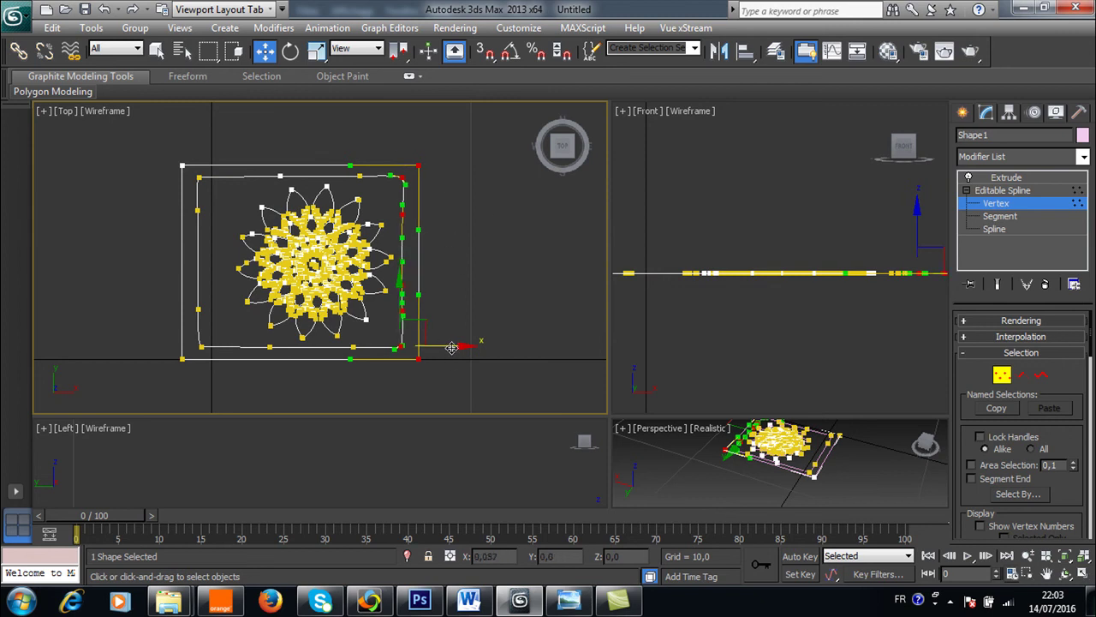
{"action": "left_click_drag", "start_coordinate": [451, 347], "coordinate": [511, 346]}
{"action": "left_click_drag", "start_coordinate": [488, 399], "coordinate": [175, 340]}
Lower the frame's bottom edge vertices and raise its top edge vertices
{"action": "mouse_move", "coordinate": [271, 303]}
{"action": "left_mouse_down"}
{"action": "mouse_move", "coordinate": [271, 361]}
{"action": "mouse_move", "coordinate": [281, 368]}
{"action": "left_mouse_up"}
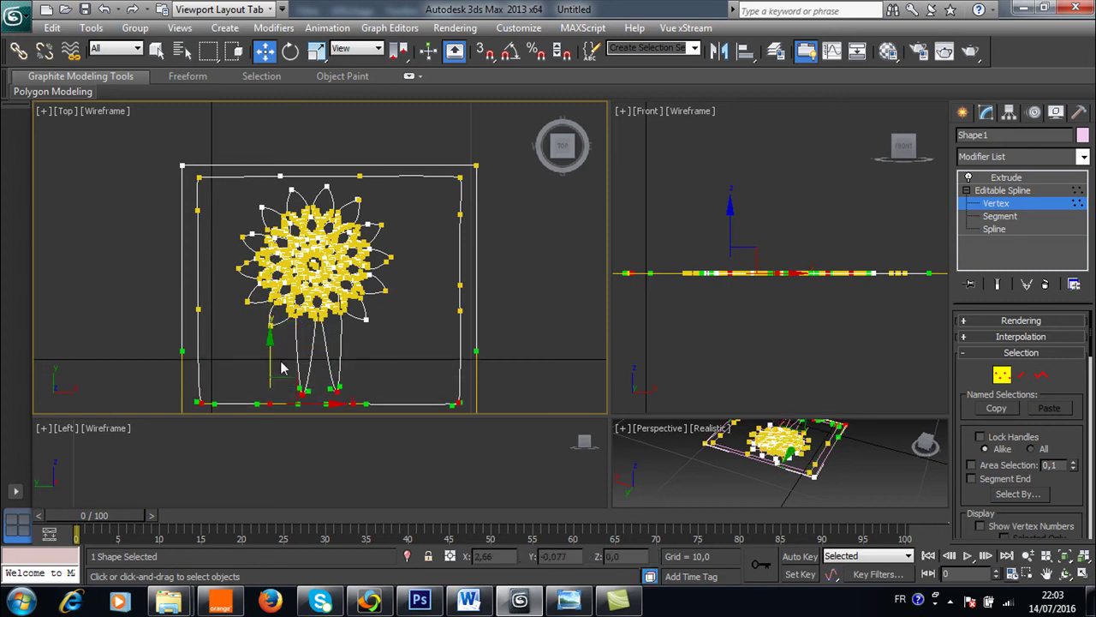
{"action": "key", "text": "ctrl+z"}
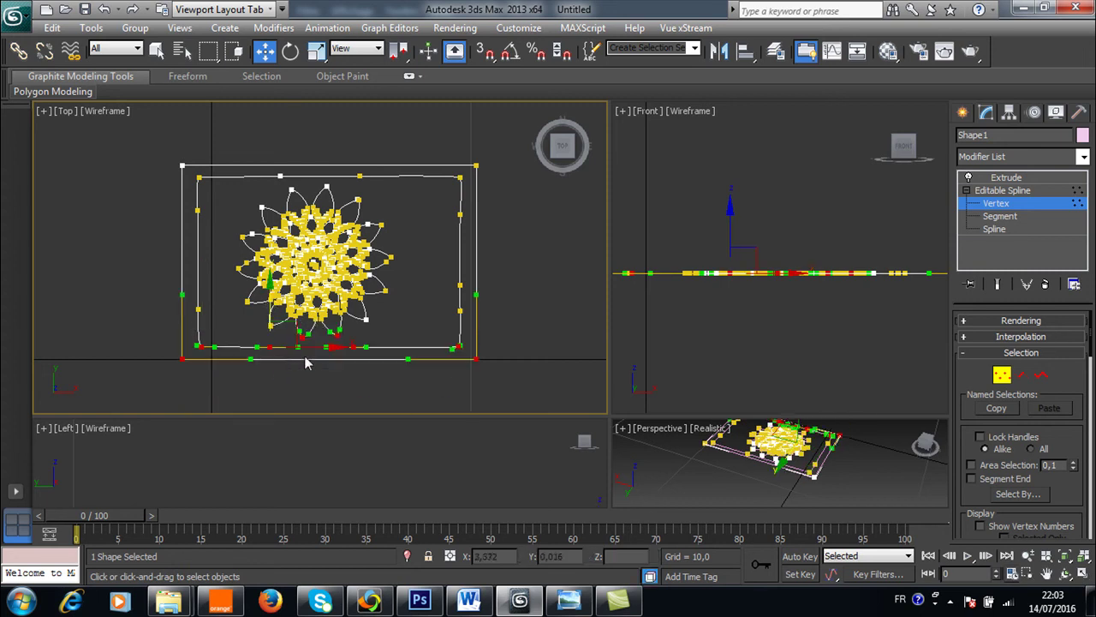
{"action": "left_click", "coordinate": [444, 382]}
{"action": "left_click_drag", "start_coordinate": [175, 357], "coordinate": [215, 388]}
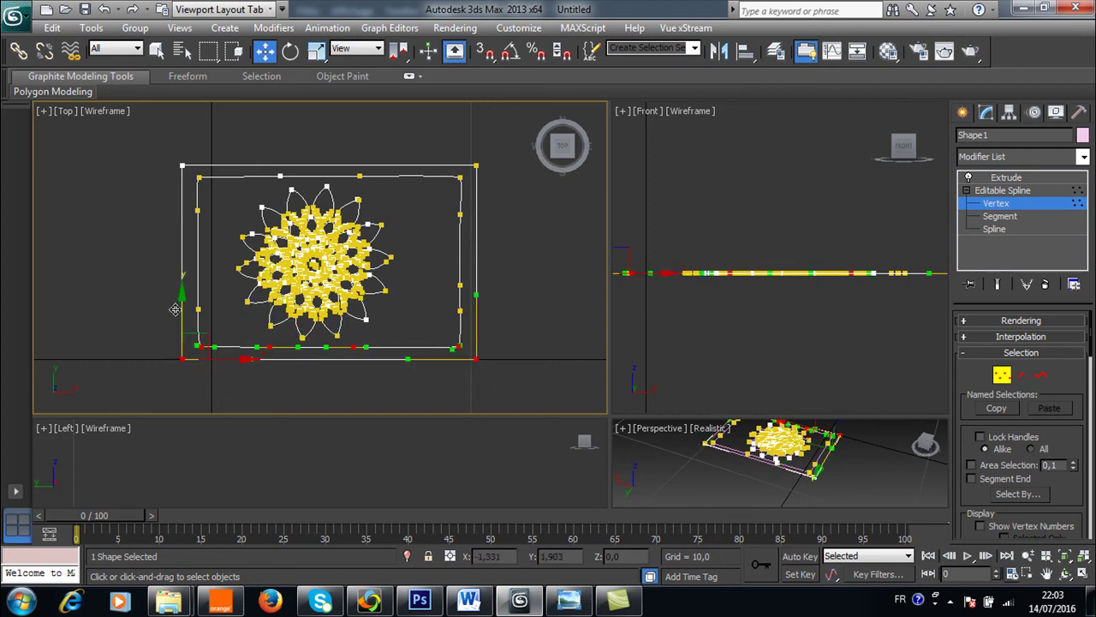
{"action": "left_click_drag", "start_coordinate": [183, 309], "coordinate": [183, 343]}
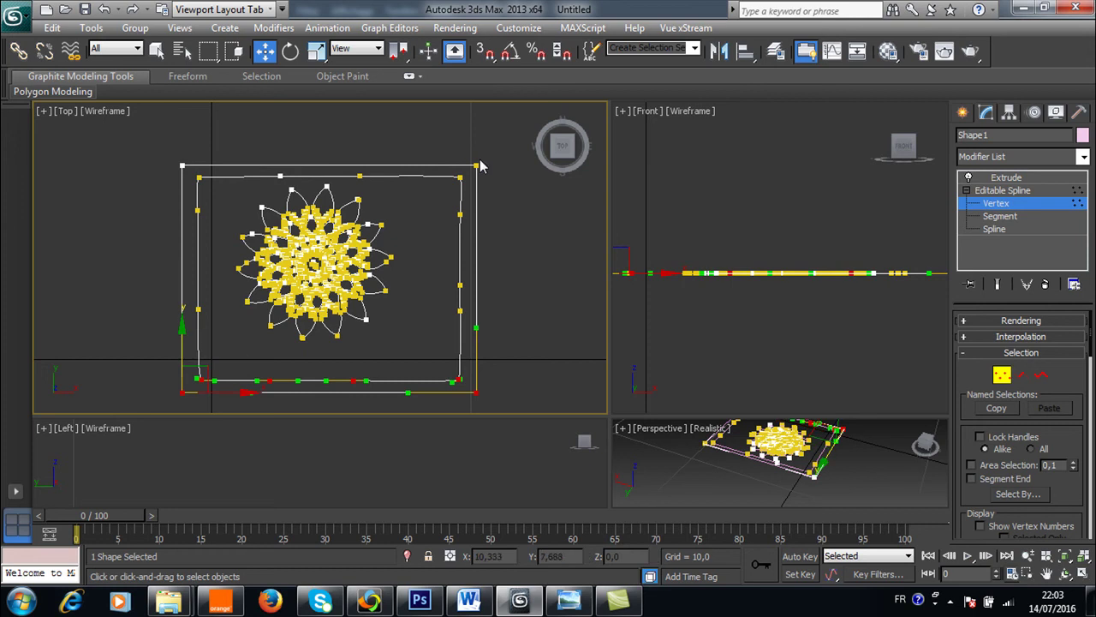
{"action": "left_click_drag", "start_coordinate": [414, 183], "coordinate": [174, 190]}
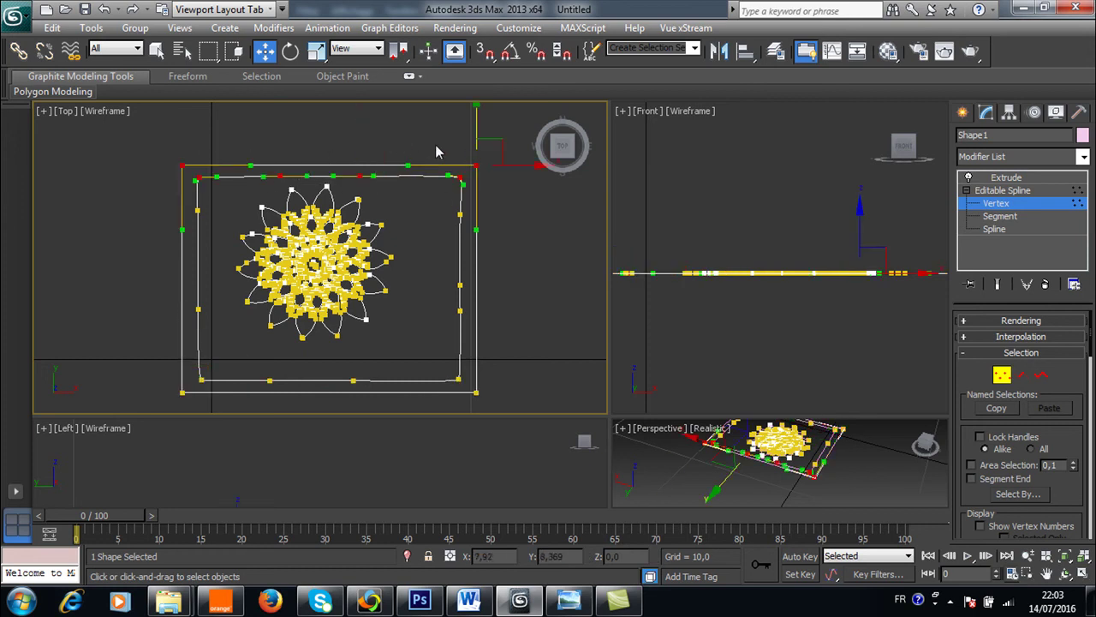
{"action": "left_click_drag", "start_coordinate": [478, 127], "coordinate": [480, 104]}
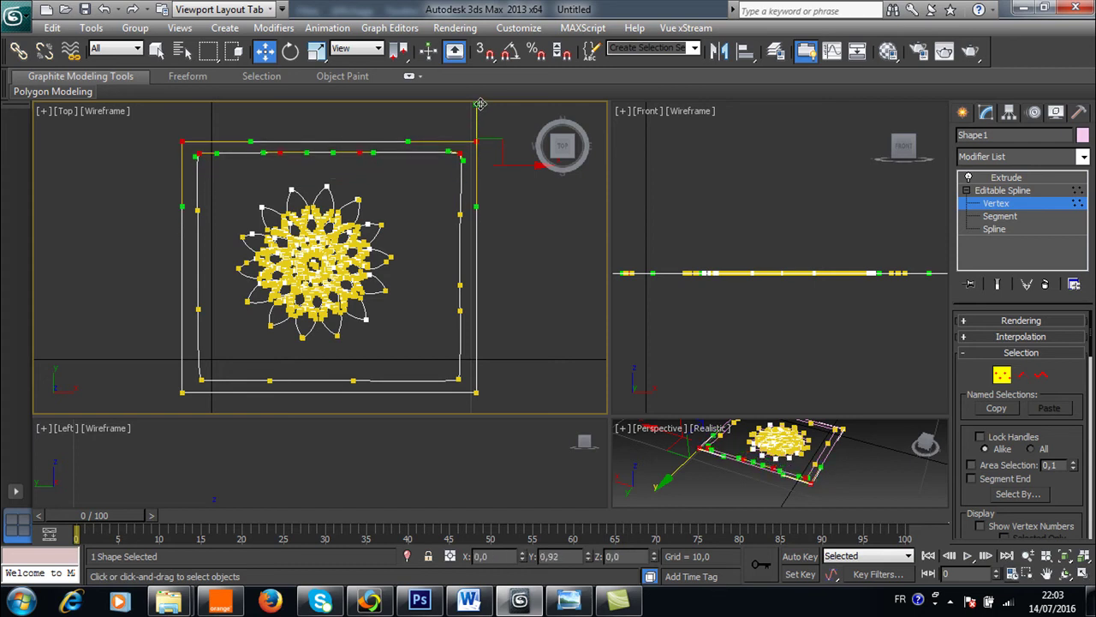
{"action": "left_click", "coordinate": [400, 206]}
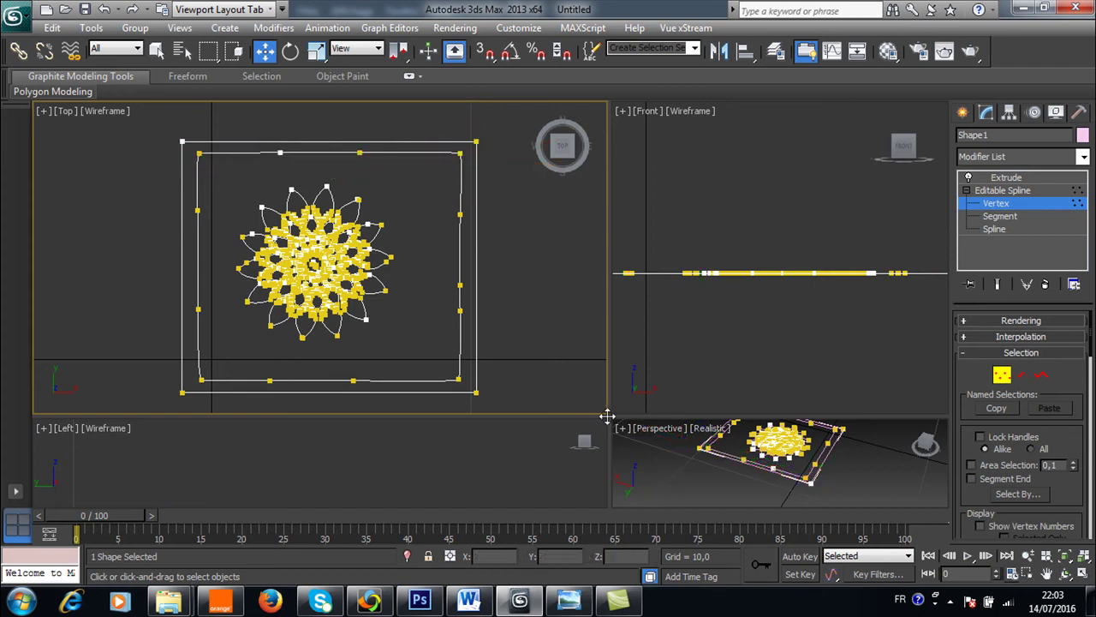
Enlarge the Perspective pane, exit Vertex mode, and orbit around the framed mandala extrusion
{"action": "left_click_drag", "start_coordinate": [605, 414], "coordinate": [441, 245]}
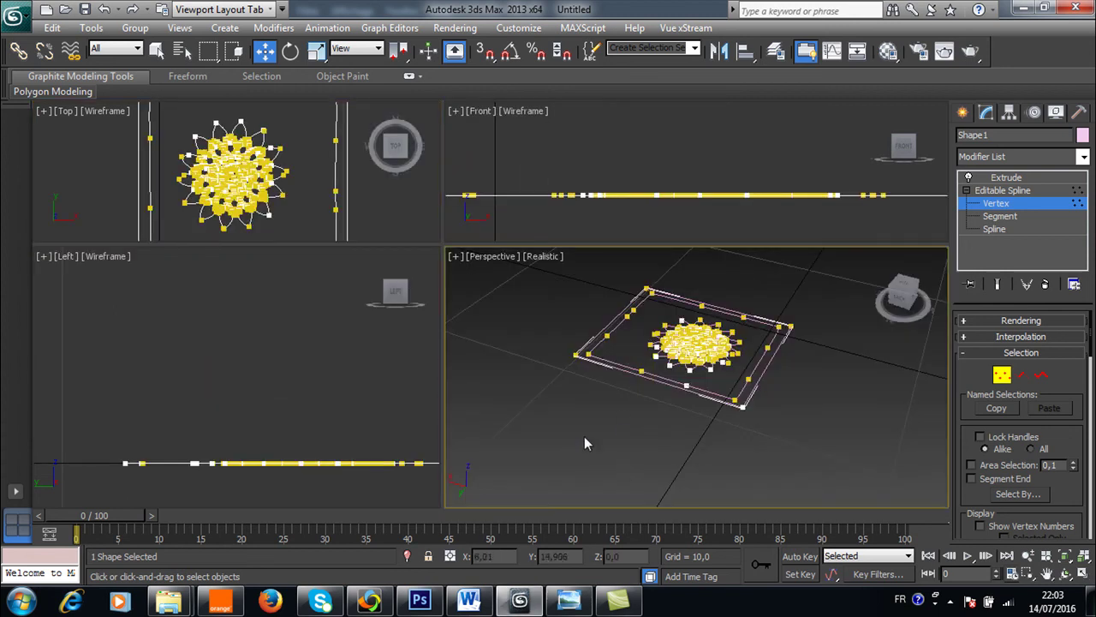
{"action": "left_click", "coordinate": [963, 114]}
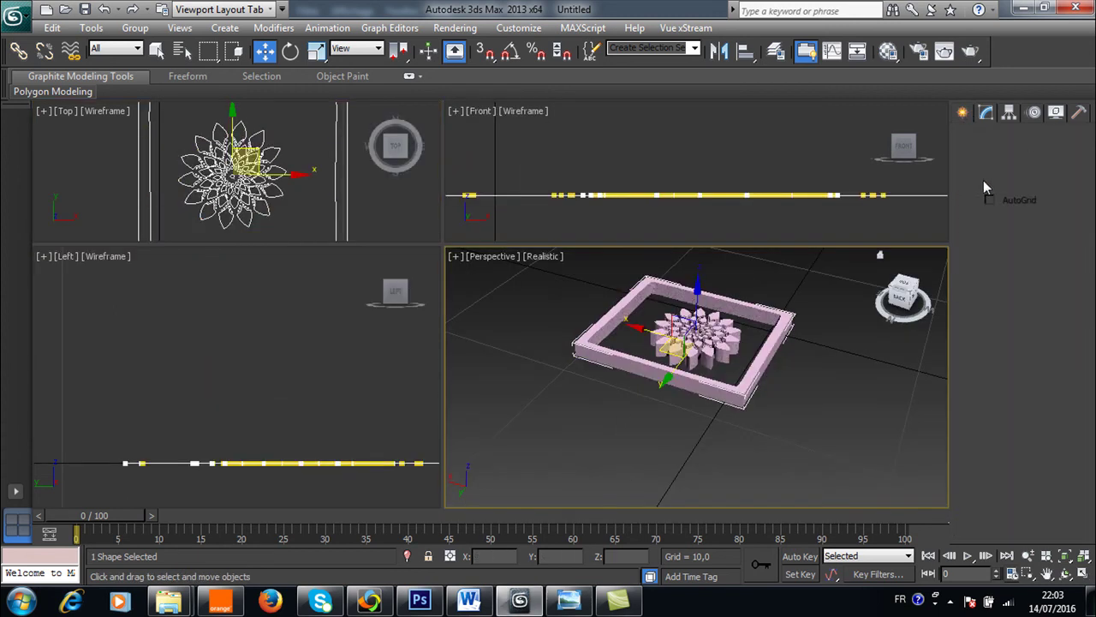
{"action": "left_click", "coordinate": [1066, 573]}
{"action": "mouse_move", "coordinate": [660, 408]}
{"action": "left_mouse_down"}
{"action": "mouse_move", "coordinate": [671, 442]}
{"action": "mouse_move", "coordinate": [608, 386]}
{"action": "left_mouse_up"}
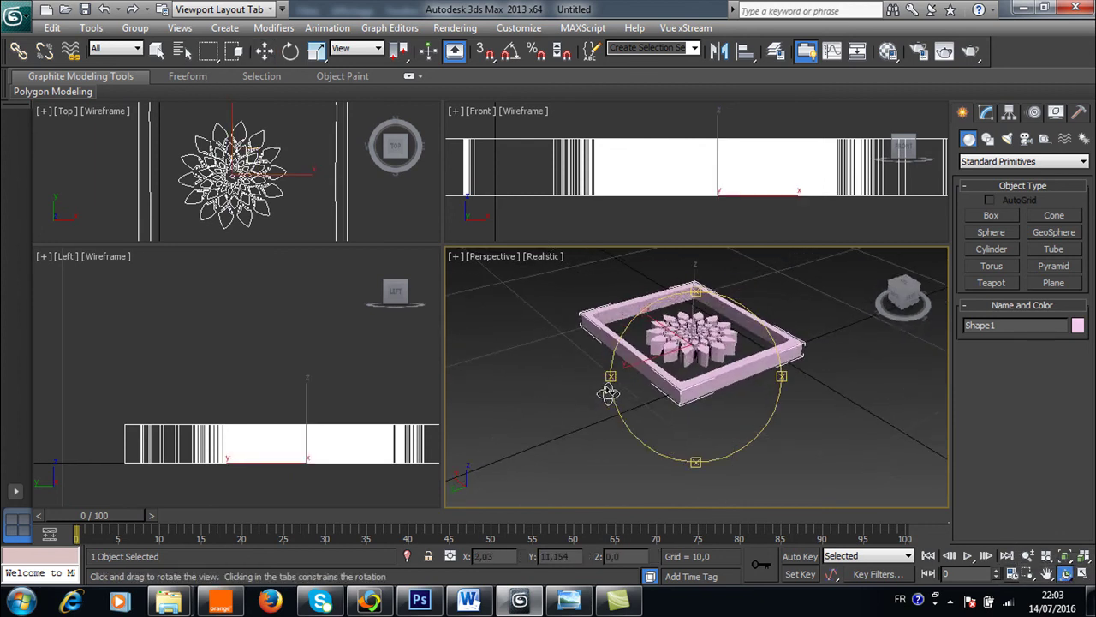
{"action": "scroll", "coordinate": [607, 382], "scroll_direction": "up", "scroll_amount": 2}
{"action": "scroll", "coordinate": [621, 342], "scroll_direction": "up", "scroll_amount": 3}
{"action": "mouse_move", "coordinate": [621, 342]}
{"action": "left_mouse_down"}
{"action": "mouse_move", "coordinate": [697, 392]}
{"action": "mouse_move", "coordinate": [604, 346]}
{"action": "left_mouse_up"}
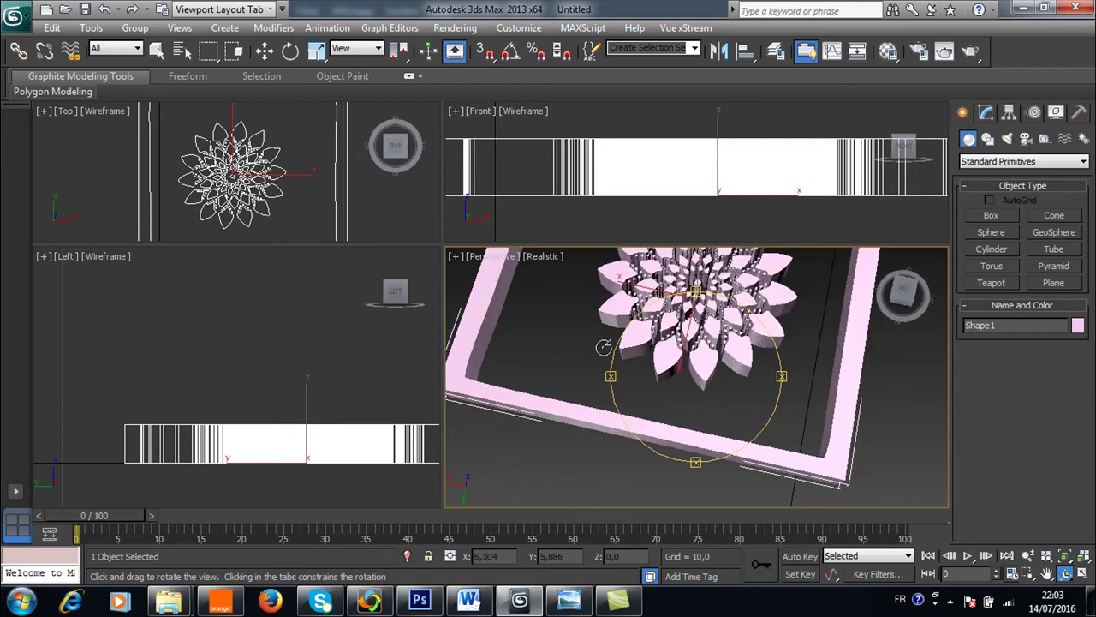
{"action": "scroll", "coordinate": [606, 348], "scroll_direction": "down", "scroll_amount": 2}
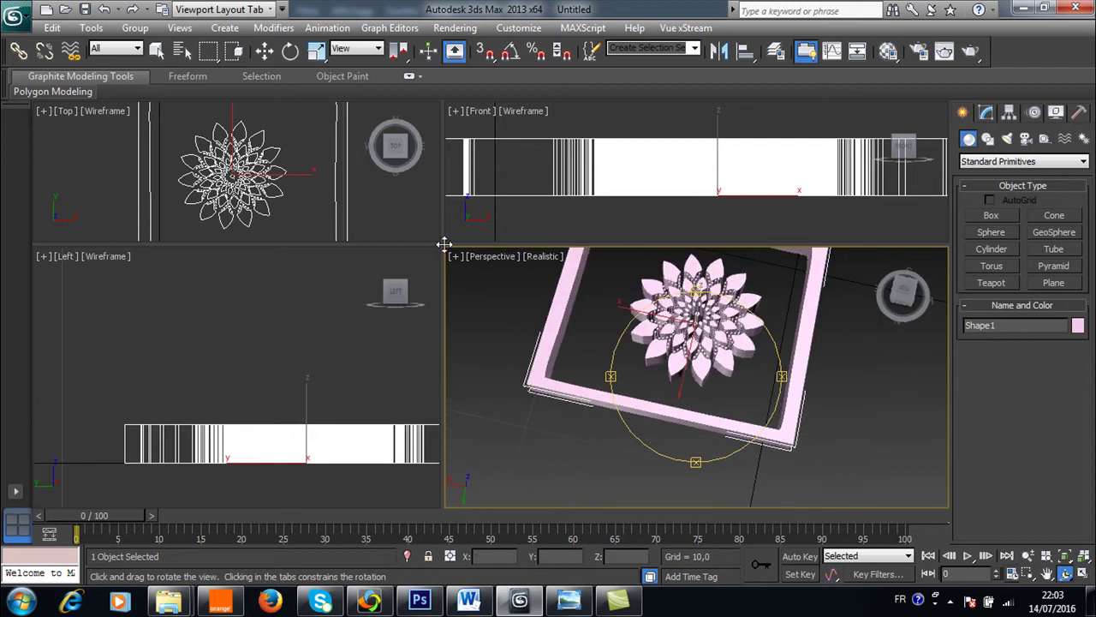
{"action": "left_click_drag", "start_coordinate": [444, 244], "coordinate": [210, 117]}
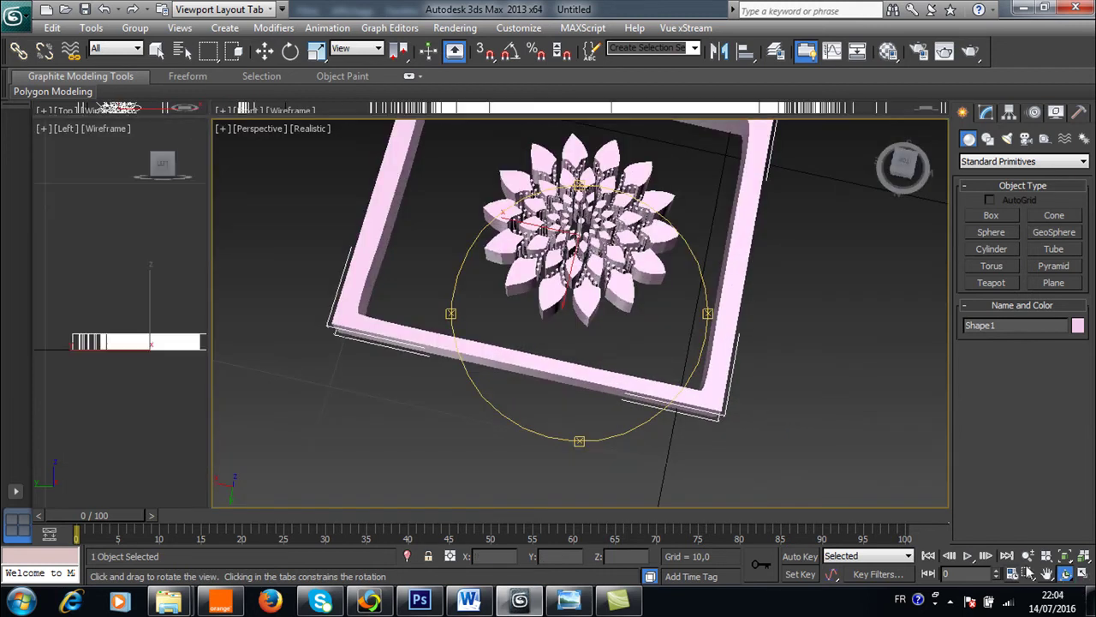
{"action": "mouse_move", "coordinate": [569, 274]}
{"action": "left_mouse_down"}
{"action": "mouse_move", "coordinate": [499, 228]}
{"action": "mouse_move", "coordinate": [536, 270]}
{"action": "left_mouse_up"}
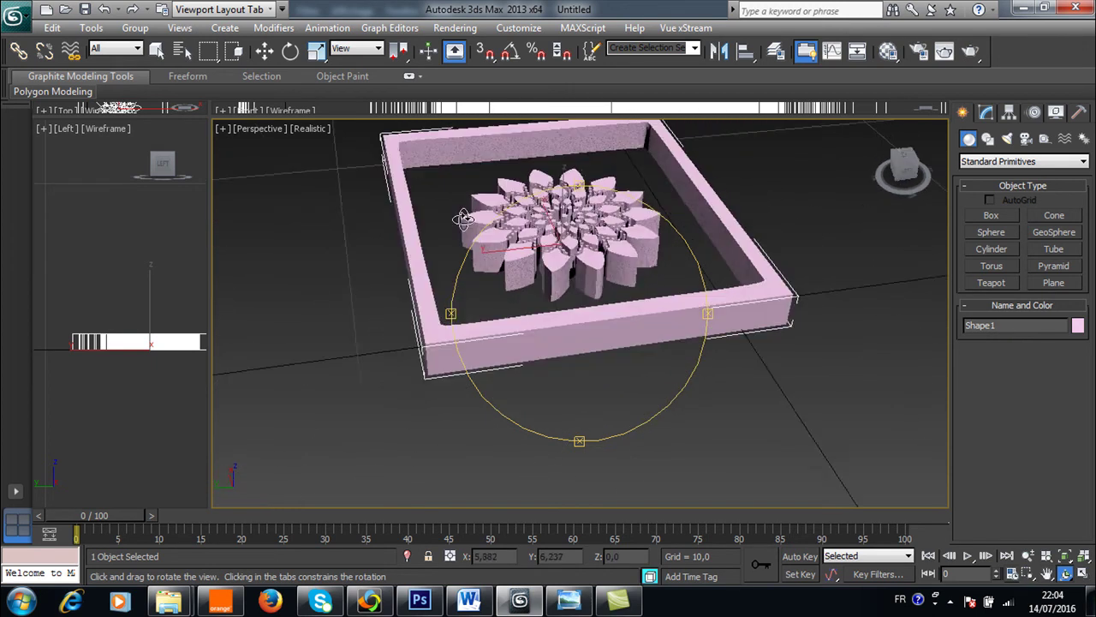
Clone the framed mandala into 2 copies, Shape002 and Shape003, lined up beside the original
{"action": "left_click", "coordinate": [265, 51]}
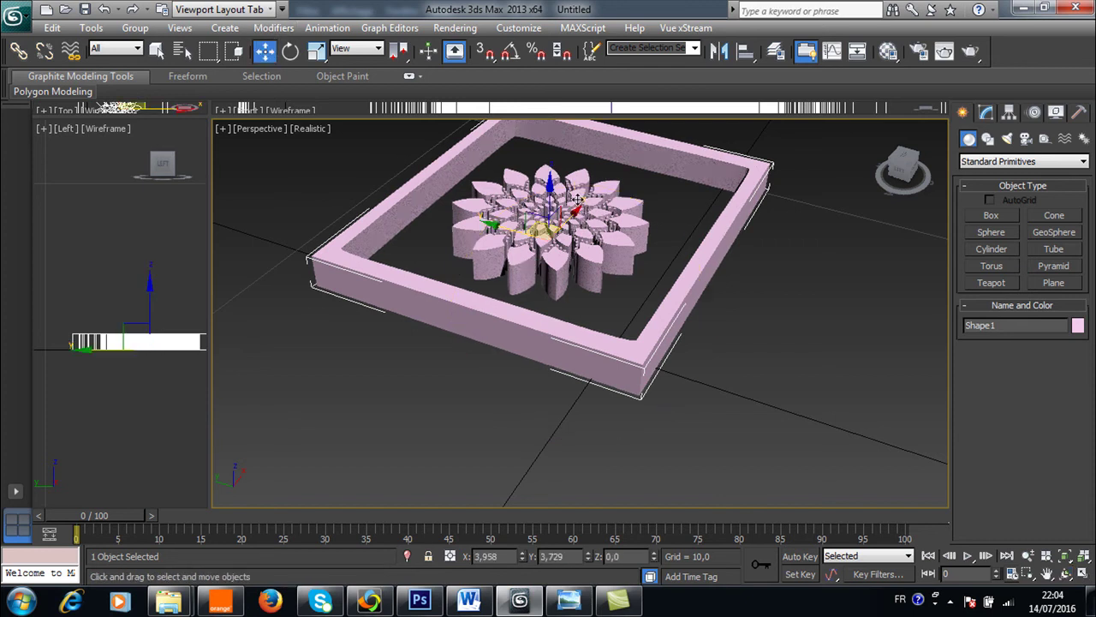
{"action": "left_click_drag", "start_coordinate": [567, 212], "coordinate": [385, 487], "text": "shift"}
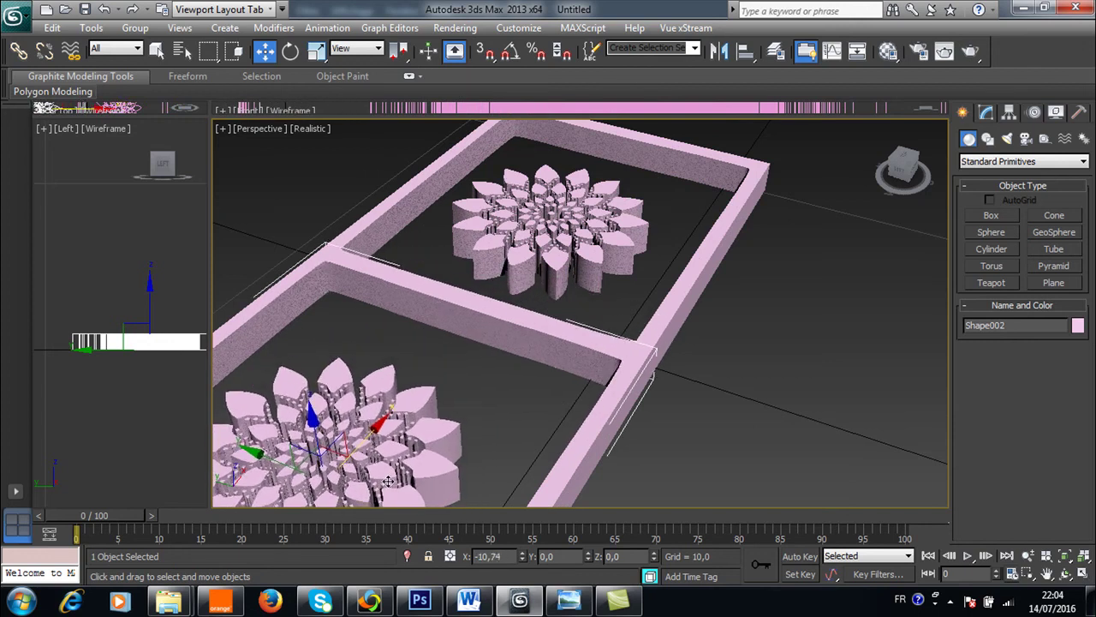
{"action": "left_click_drag", "start_coordinate": [386, 486], "coordinate": [394, 489], "text": "shift"}
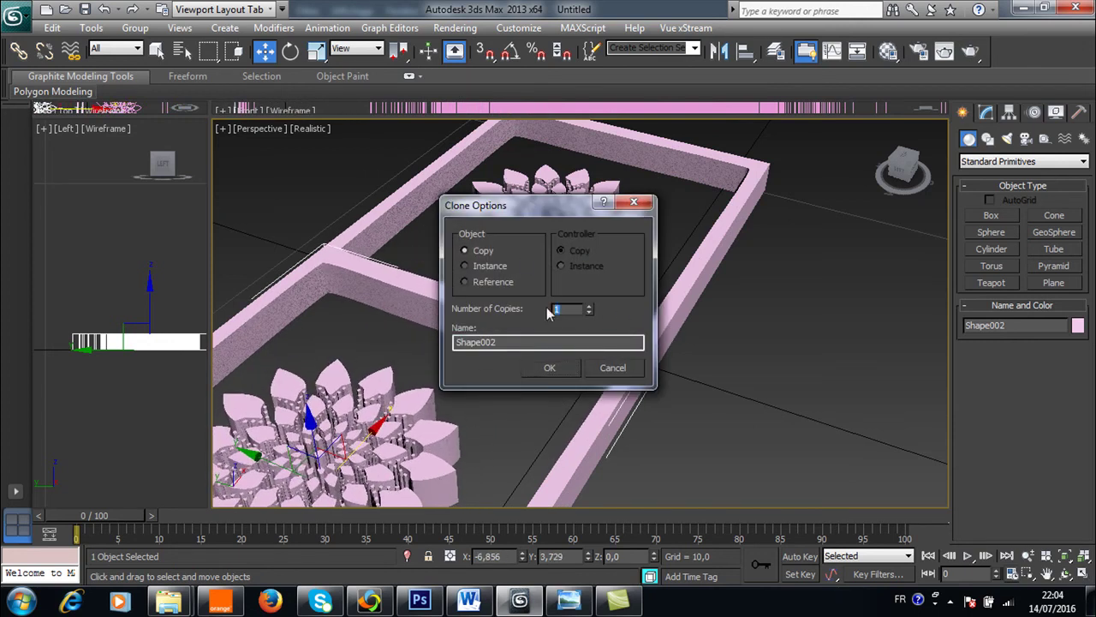
{"action": "left_click", "coordinate": [563, 366]}
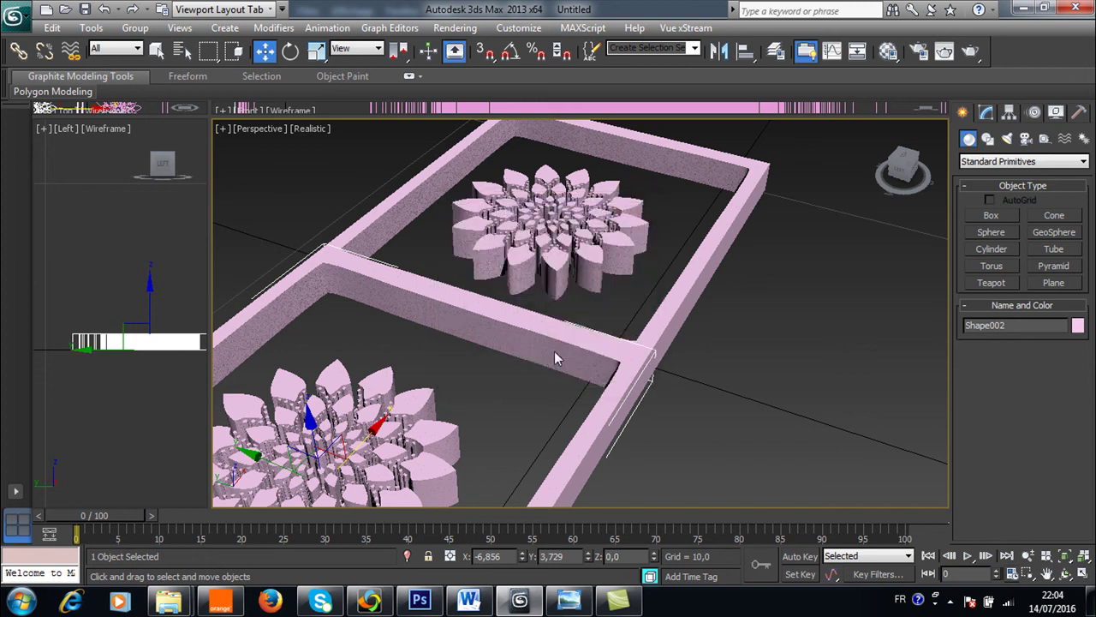
{"action": "left_click", "coordinate": [1047, 574]}
{"action": "scroll", "coordinate": [648, 325], "scroll_direction": "down", "scroll_amount": 2}
{"action": "scroll", "coordinate": [649, 325], "scroll_direction": "down", "scroll_amount": 4}
{"action": "scroll", "coordinate": [656, 325], "scroll_direction": "down", "scroll_amount": 2}
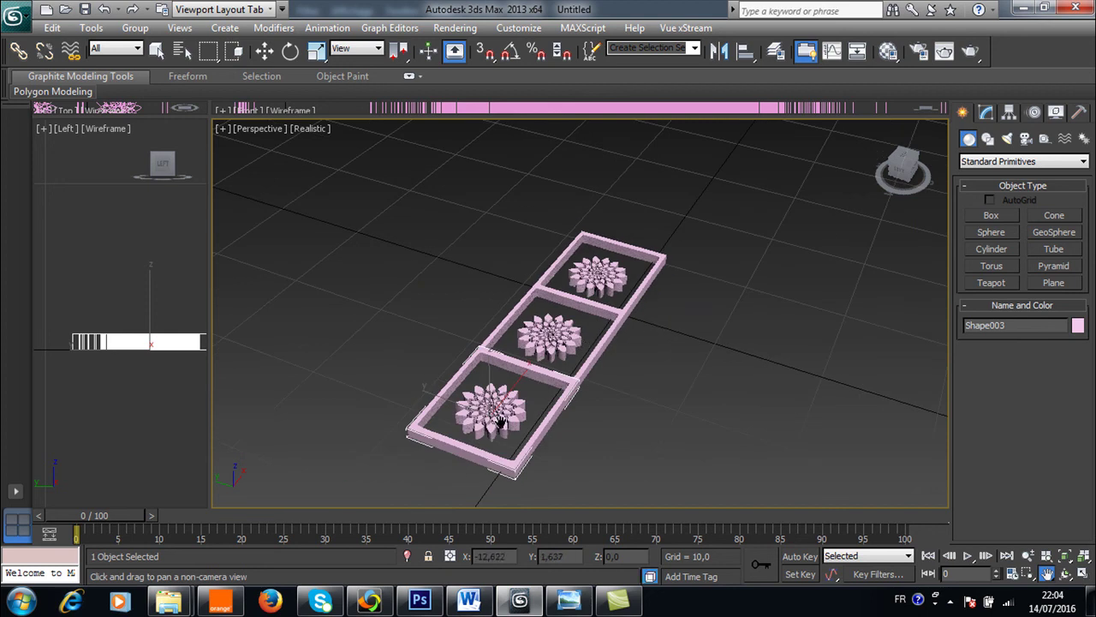
{"action": "scroll", "coordinate": [585, 344], "scroll_direction": "up", "scroll_amount": 3}
{"action": "scroll", "coordinate": [502, 402], "scroll_direction": "up", "scroll_amount": 5}
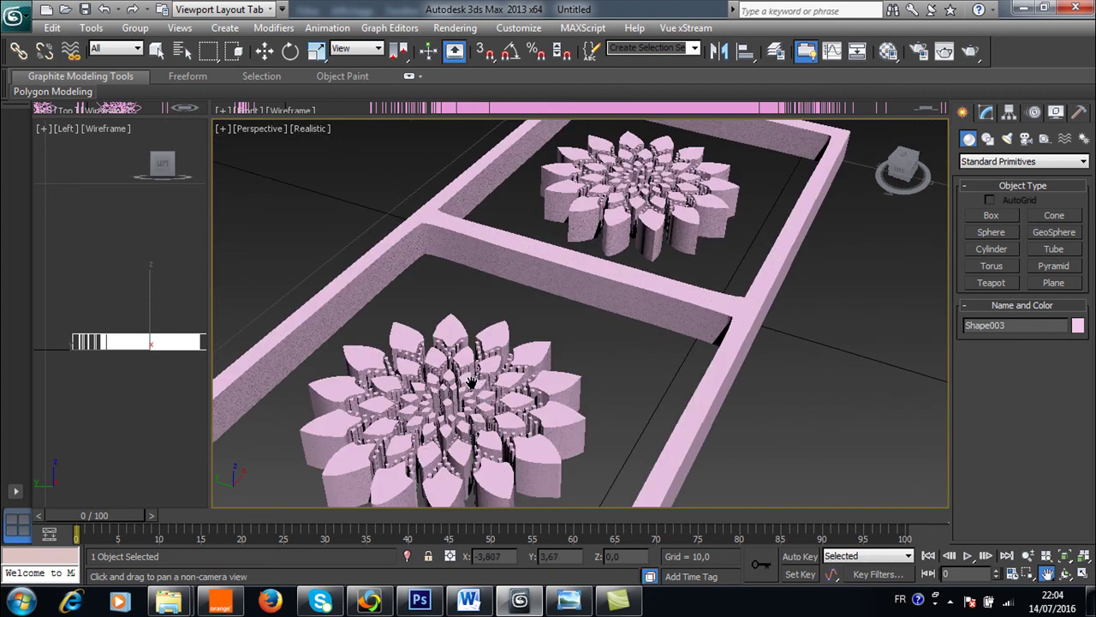
{"action": "scroll", "coordinate": [473, 381], "scroll_direction": "up", "scroll_amount": 5}
{"action": "scroll", "coordinate": [386, 433], "scroll_direction": "down", "scroll_amount": 3}
{"action": "scroll", "coordinate": [543, 354], "scroll_direction": "down", "scroll_amount": 2}
{"action": "scroll", "coordinate": [383, 444], "scroll_direction": "up", "scroll_amount": 3}
{"action": "scroll", "coordinate": [631, 344], "scroll_direction": "down", "scroll_amount": 4}
{"action": "scroll", "coordinate": [631, 344], "scroll_direction": "down", "scroll_amount": 3}
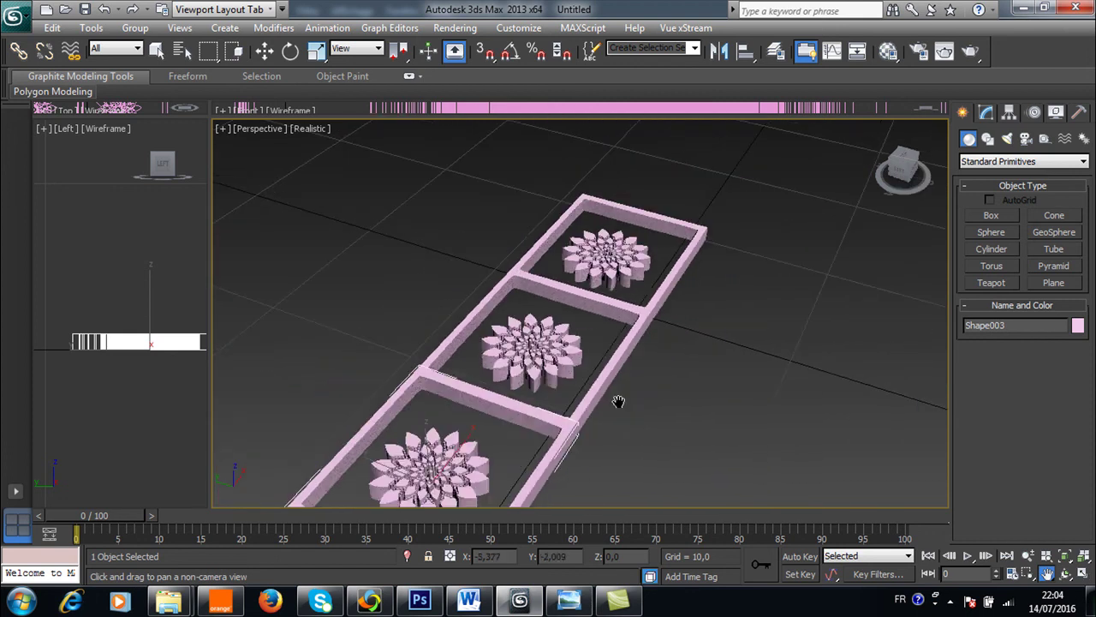
{"action": "left_click", "coordinate": [1065, 573]}
{"action": "mouse_move", "coordinate": [536, 367]}
{"action": "left_mouse_down"}
{"action": "mouse_move", "coordinate": [488, 375]}
{"action": "mouse_move", "coordinate": [505, 351]}
{"action": "left_mouse_up"}
{"action": "left_click_drag", "start_coordinate": [585, 352], "coordinate": [568, 354]}
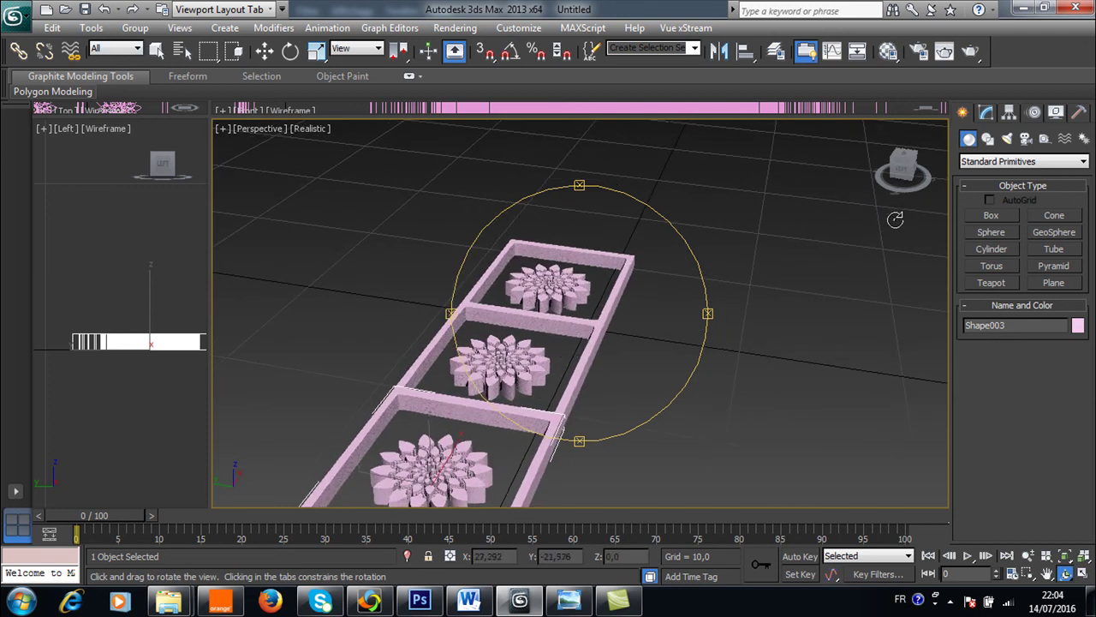
{"action": "left_click_drag", "start_coordinate": [554, 377], "coordinate": [558, 365]}
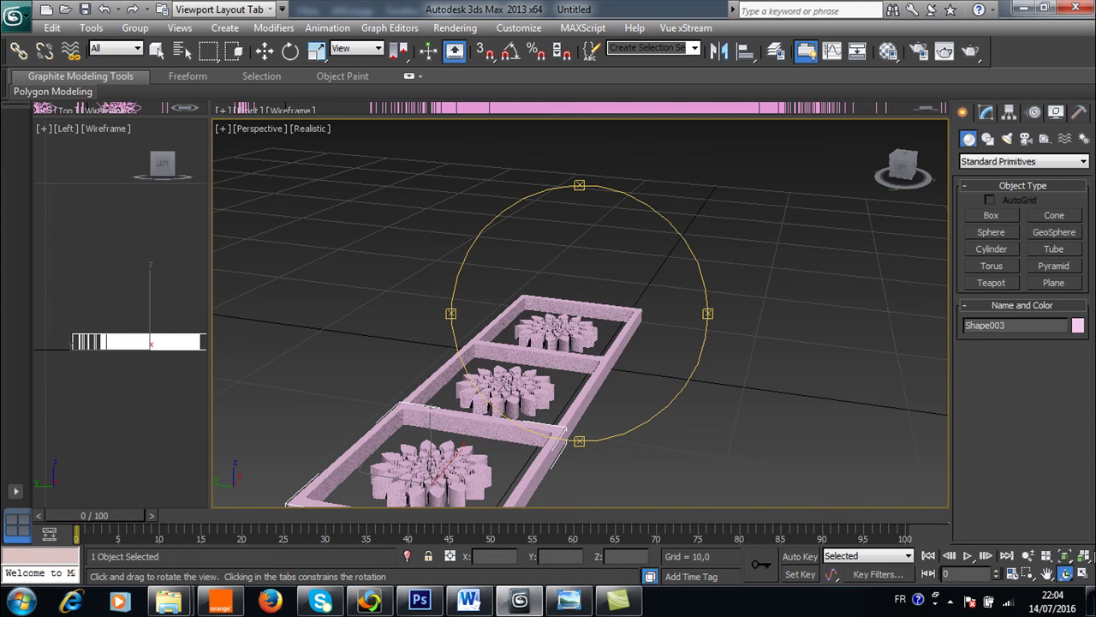
{"action": "left_click", "coordinate": [1048, 573]}
{"action": "left_click_drag", "start_coordinate": [426, 391], "coordinate": [456, 355]}
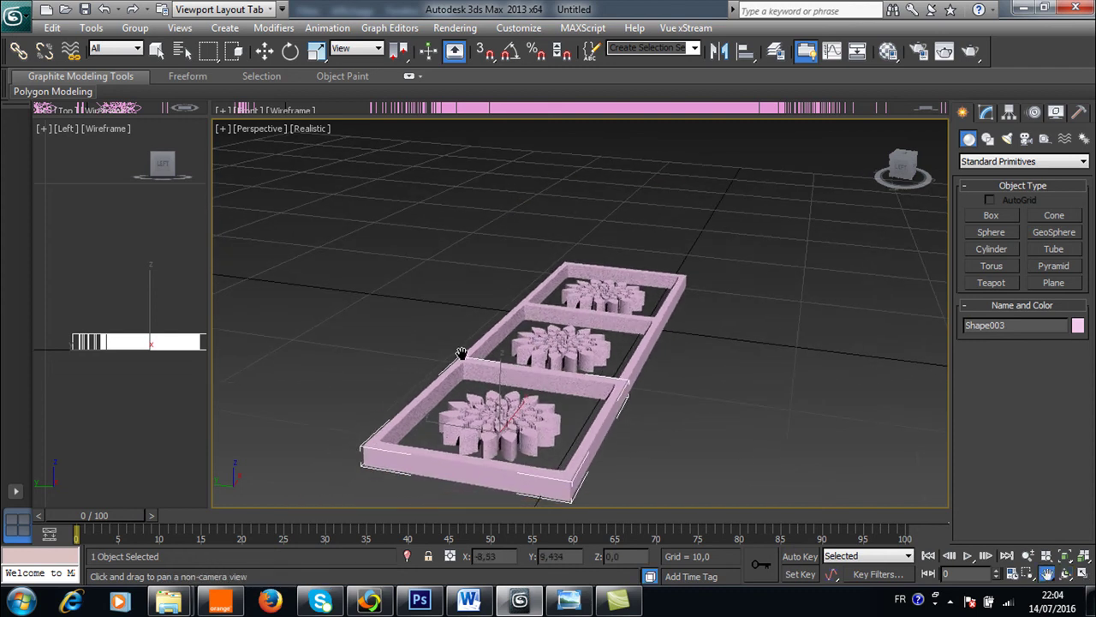